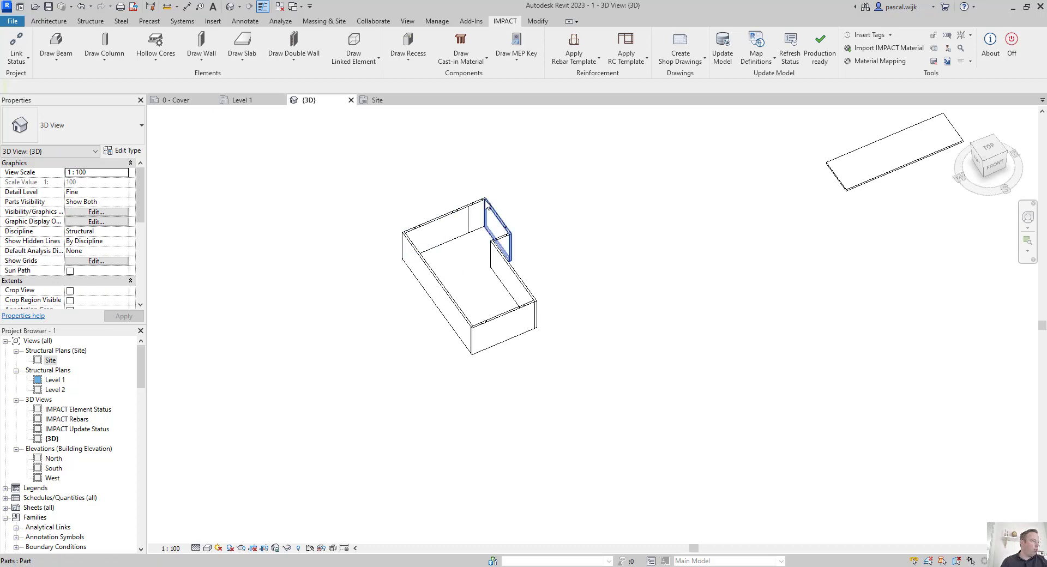
Step: In the Level 1 structural plan, start Draw Hollow Core with the KP220 family and define its boundary with Pick Points
left_click(256, 101)
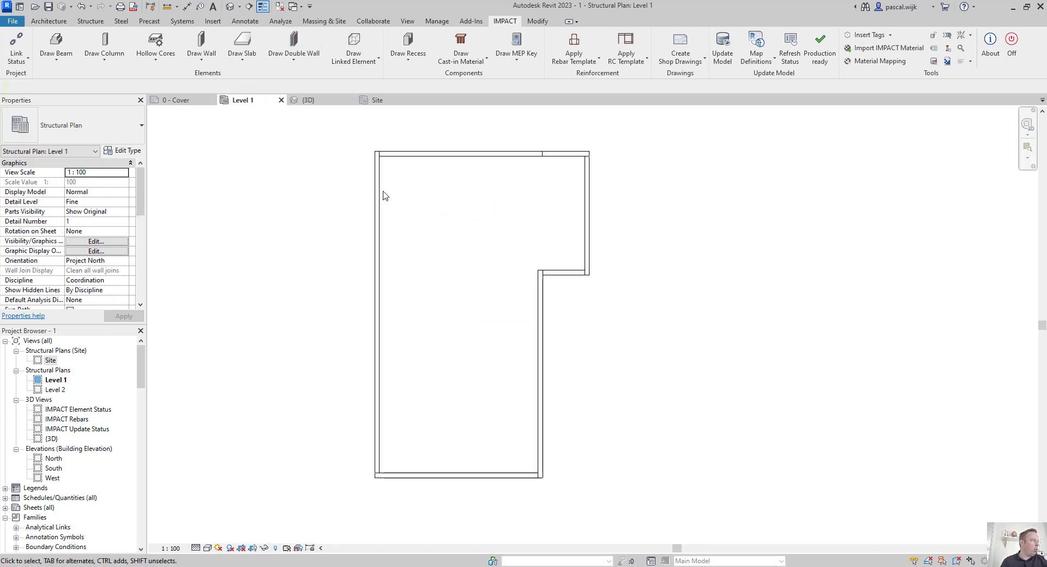
left_click(165, 59)
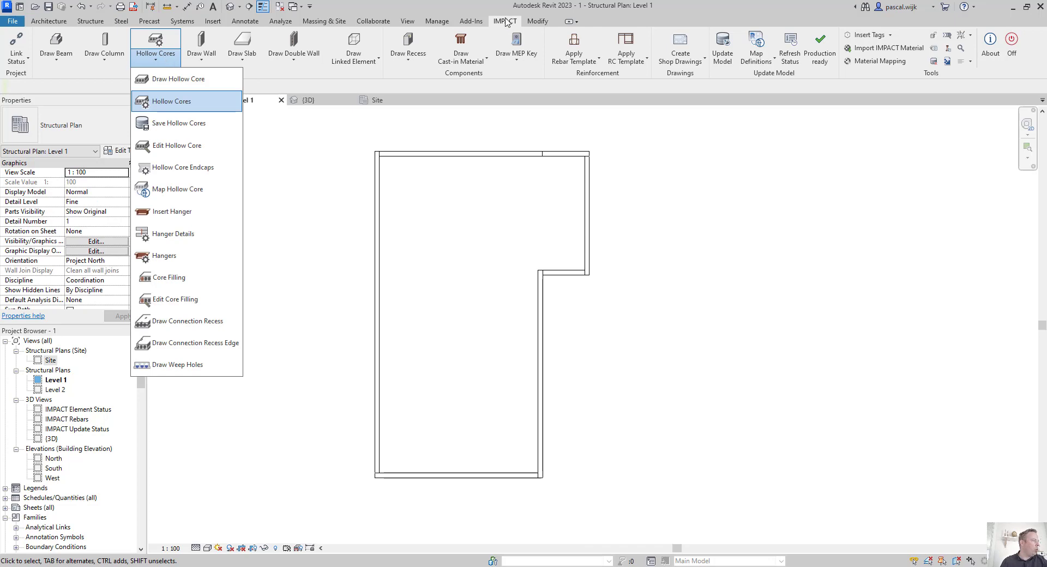
left_click(164, 81)
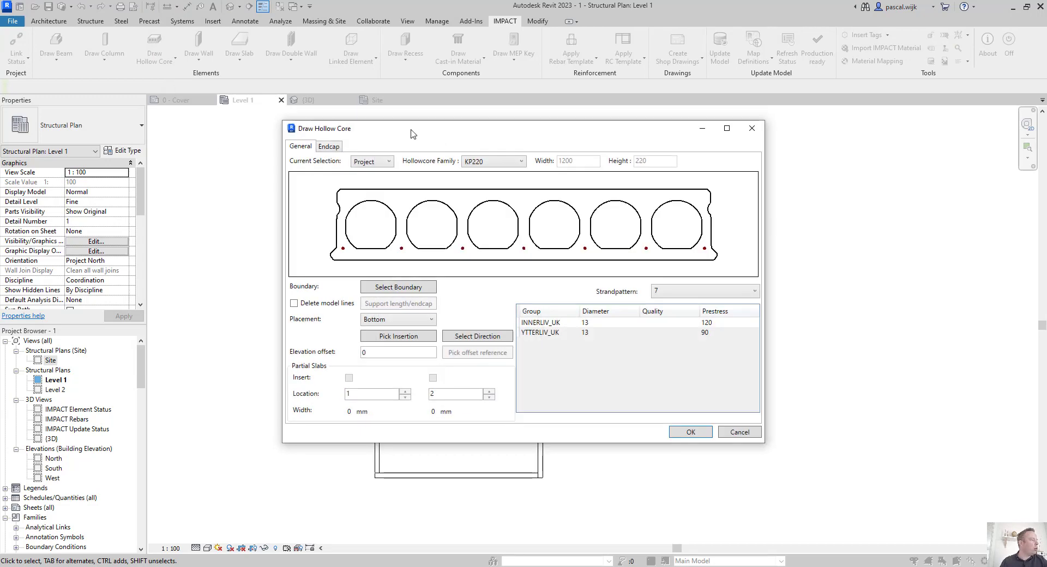
mouse_move(374, 128)
left_mouse_down()
mouse_move(424, 125)
mouse_move(425, 101)
left_mouse_up()
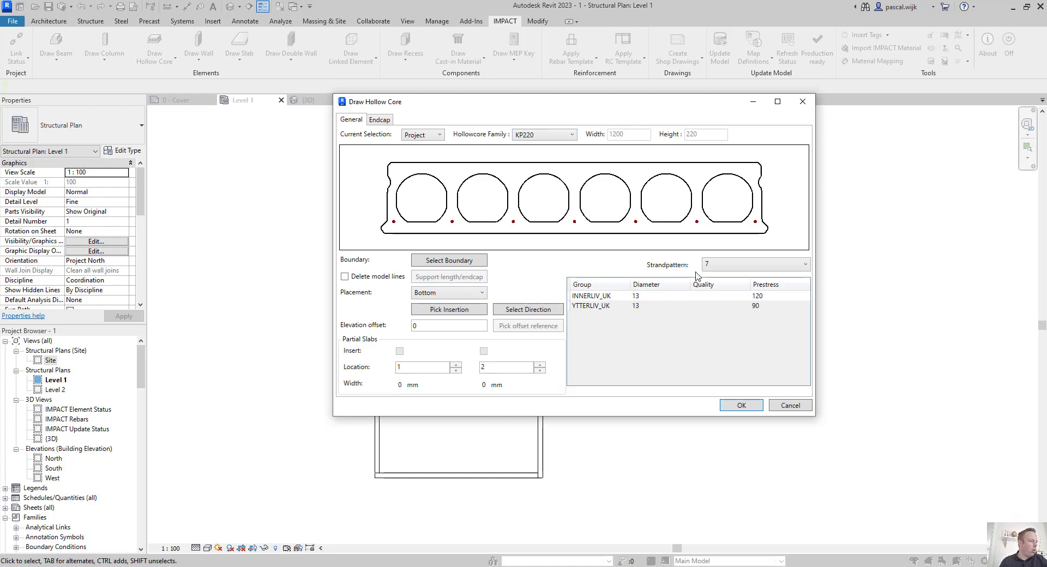
left_click(463, 264)
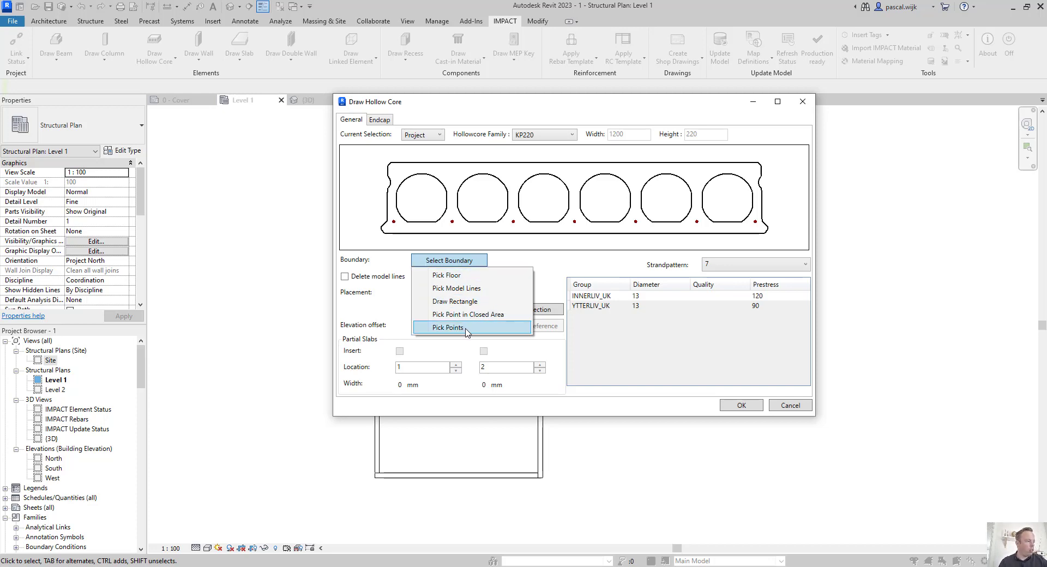
left_click(448, 328)
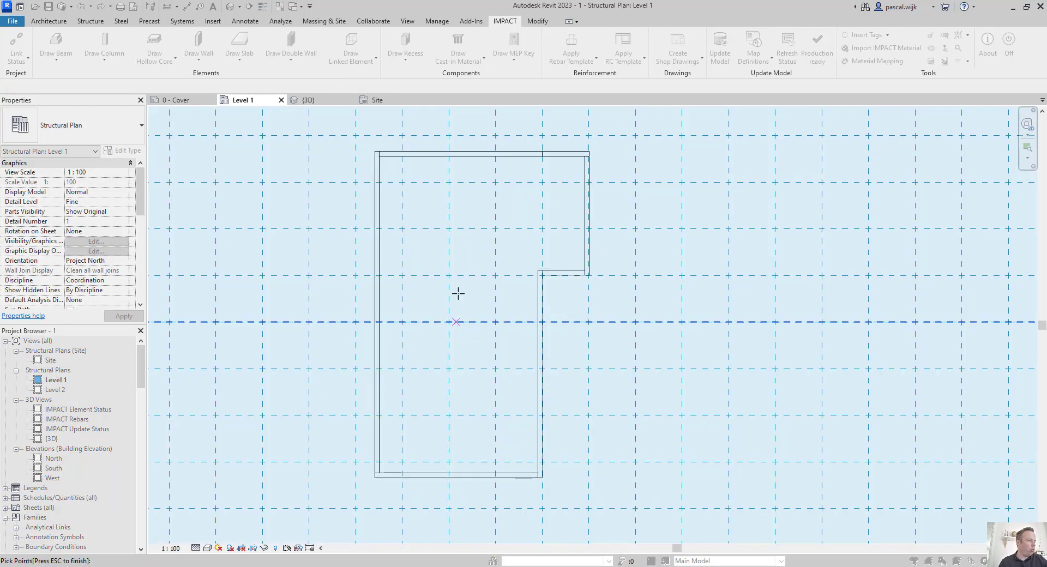
Step: Pick the first four boundary points at the inner wall corners, clockwise from the upper-left corner to the building's re-entrant corner
scroll(379, 154, "up", 3)
left_click(376, 146)
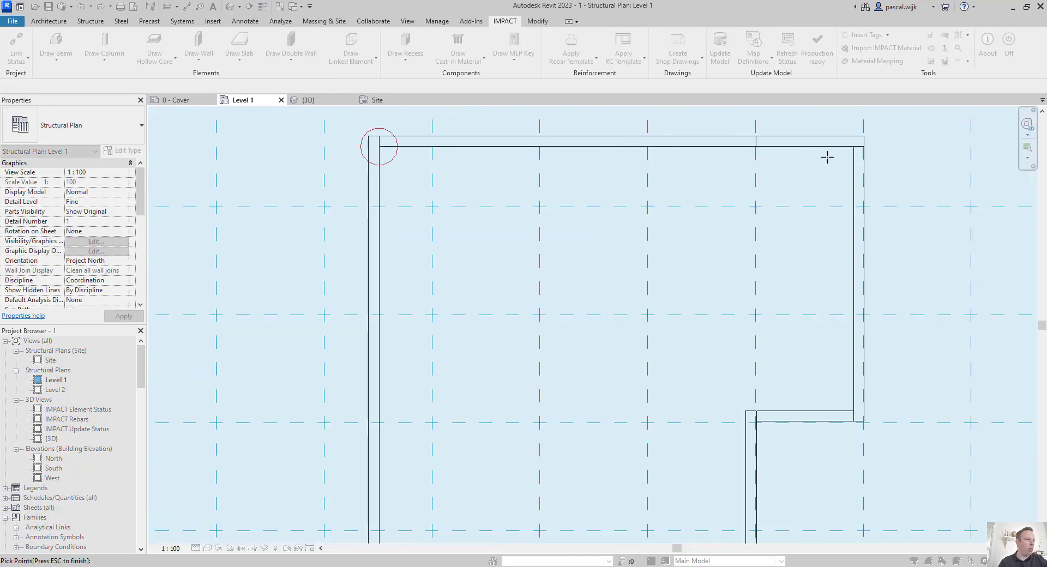
left_click(854, 147)
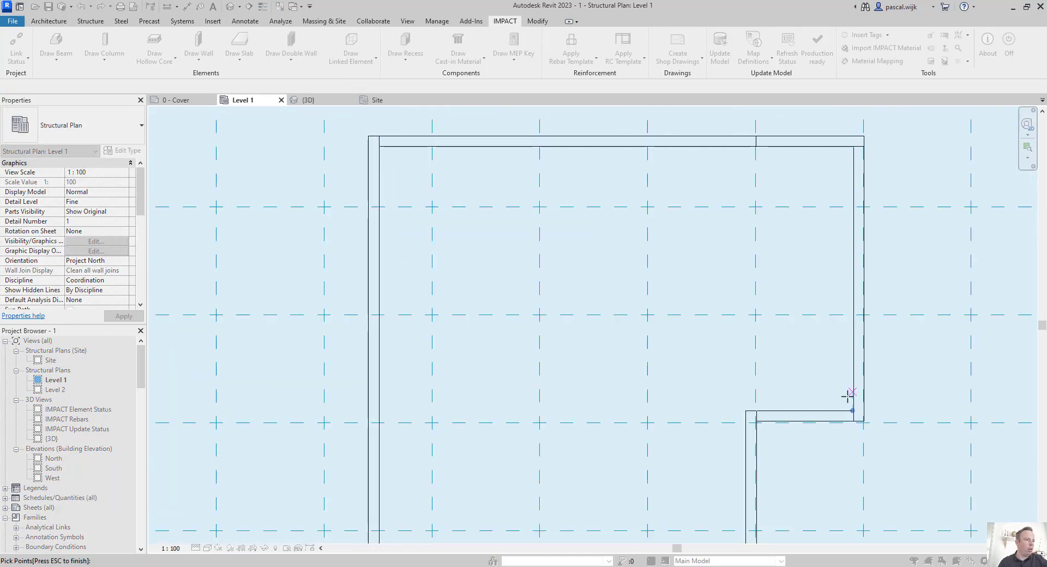
left_click(854, 410)
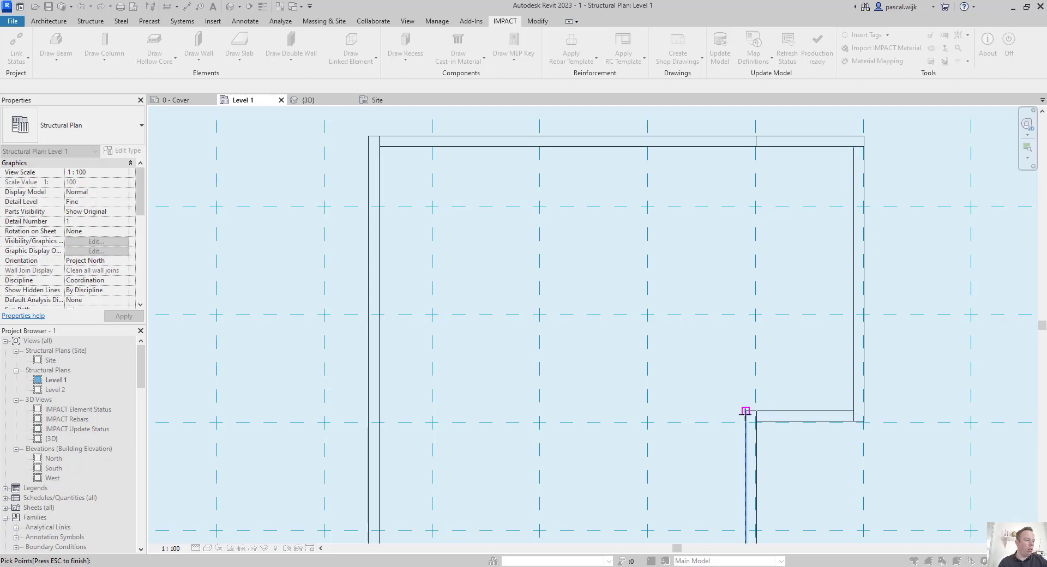
left_click(746, 413)
Step: Pick the lower-right and lower-left inner wall corners as the remaining points and finish the slab boundary
middle_click_drag(708, 428, 727, 159)
scroll(727, 158, "down", 4)
scroll(747, 417, "up", 3)
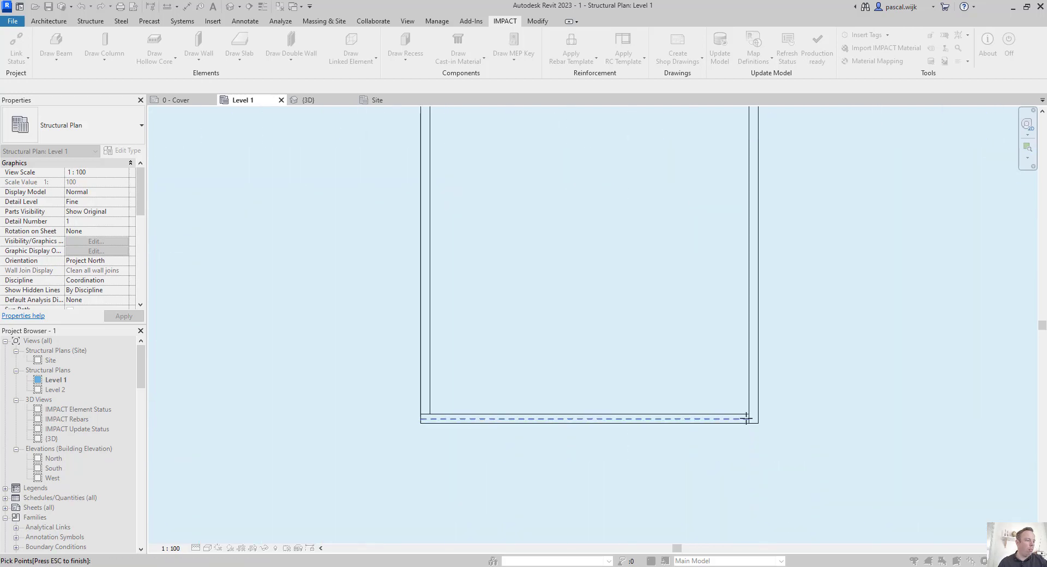
scroll(746, 416, "up", 2)
scroll(748, 416, "up", 4)
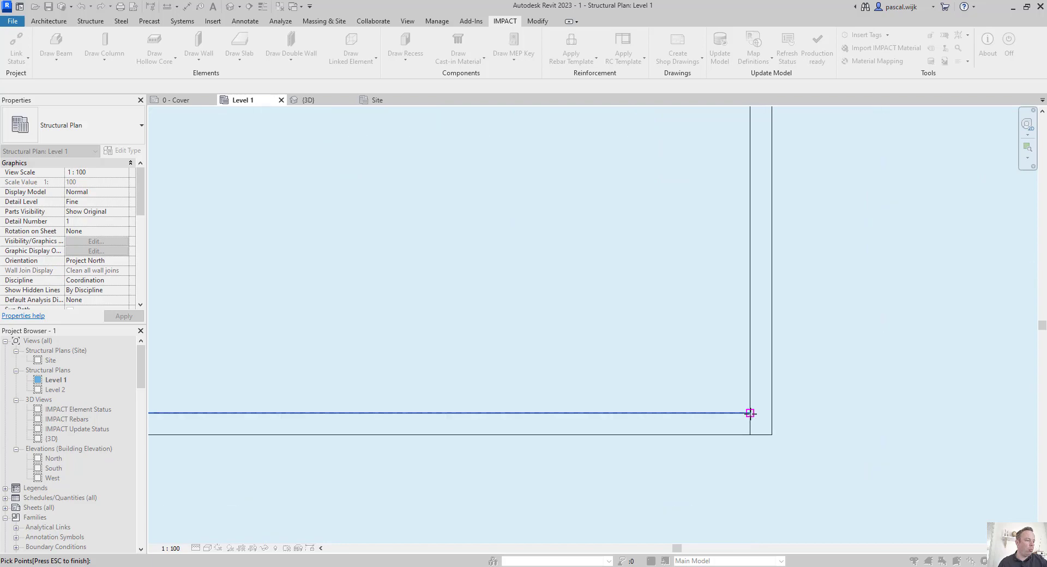
left_click(750, 413)
scroll(748, 416, "down", 3)
scroll(458, 400, "up", 3)
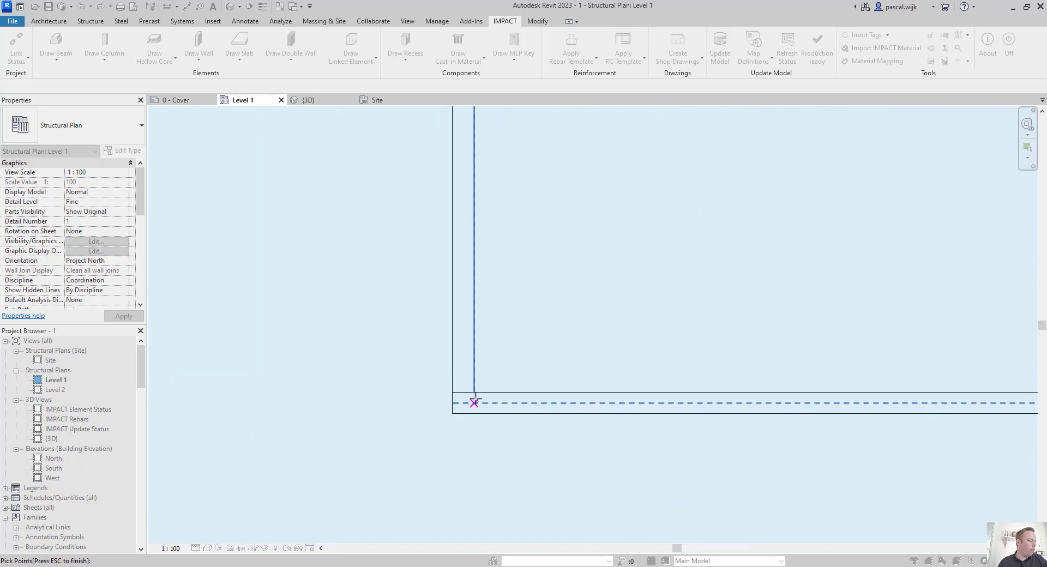
left_click(475, 393)
scroll(527, 336, "down", 5)
middle_click_drag(533, 277, 533, 470)
key("Escape")
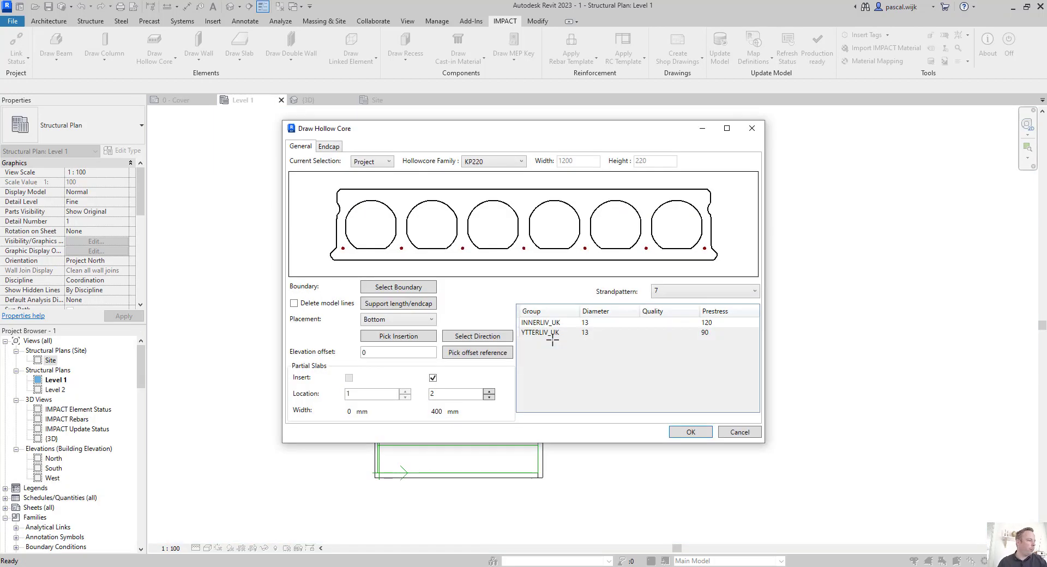
Step: Set the hollow core strand pattern to 5
mouse_move(444, 130)
left_mouse_down()
mouse_move(735, 151)
mouse_move(784, 191)
left_mouse_up()
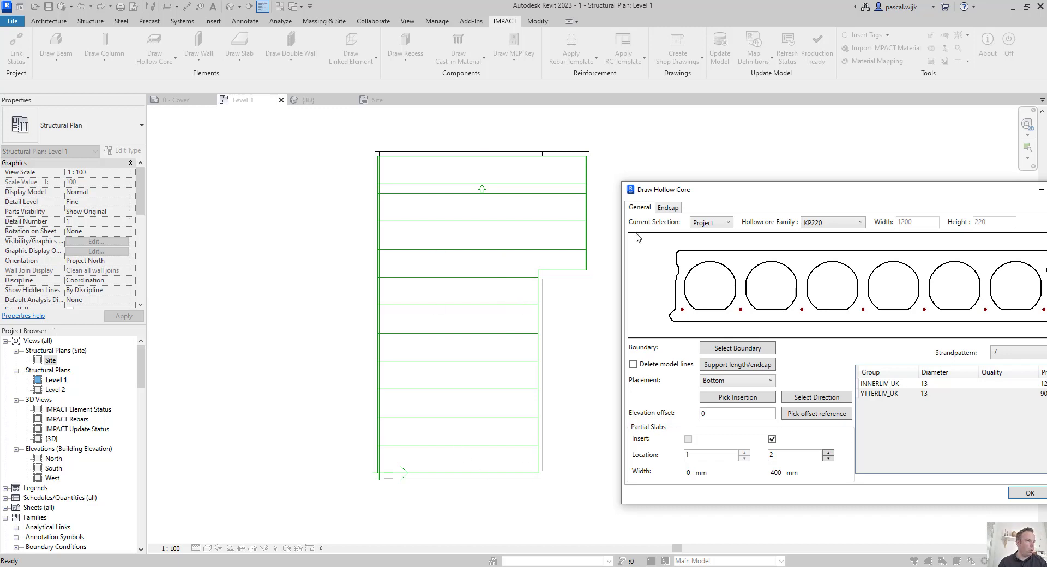
mouse_move(689, 192)
left_mouse_down()
mouse_move(574, 165)
mouse_move(574, 155)
left_mouse_up()
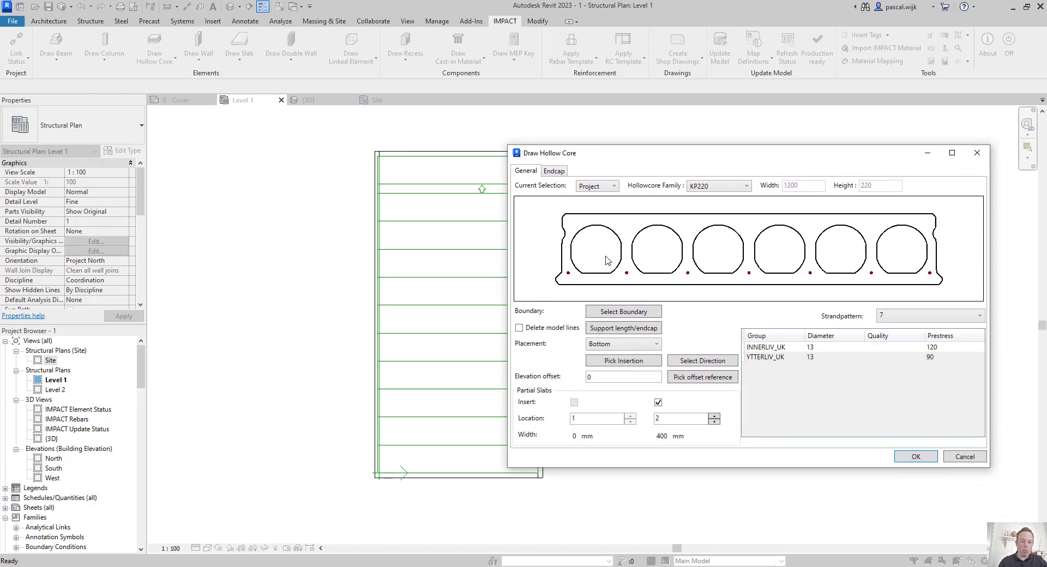
left_click(887, 316)
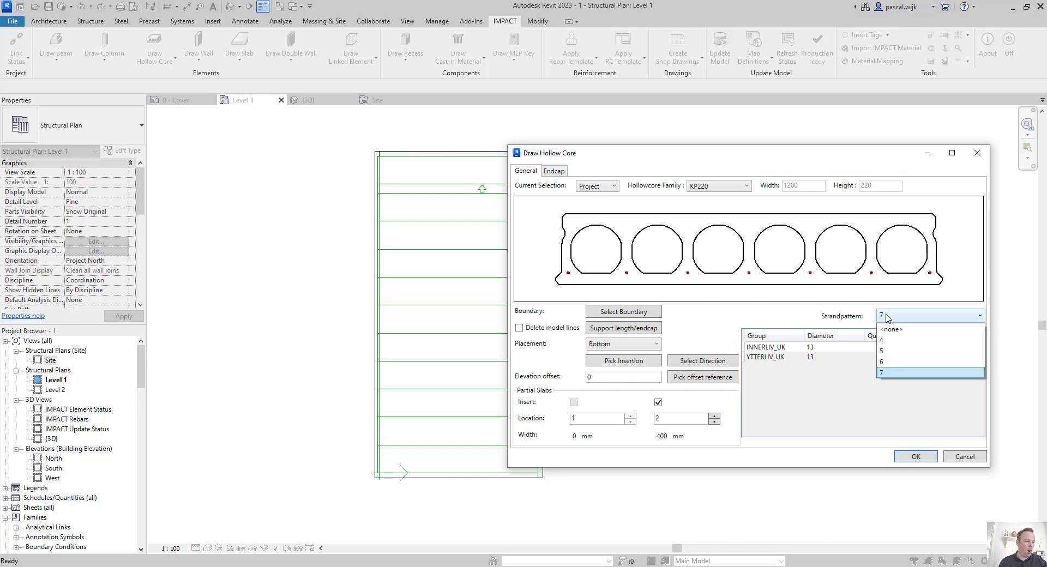
left_click(887, 351)
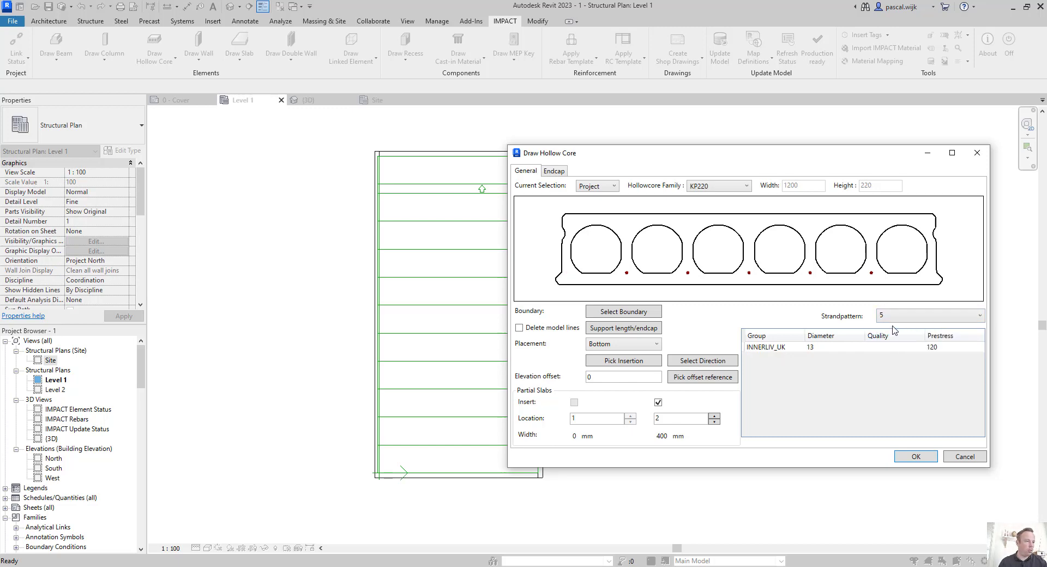
Step: Set the support length to 80 for Edge 4, the long edge below the step in the floor boundary
left_click(619, 330)
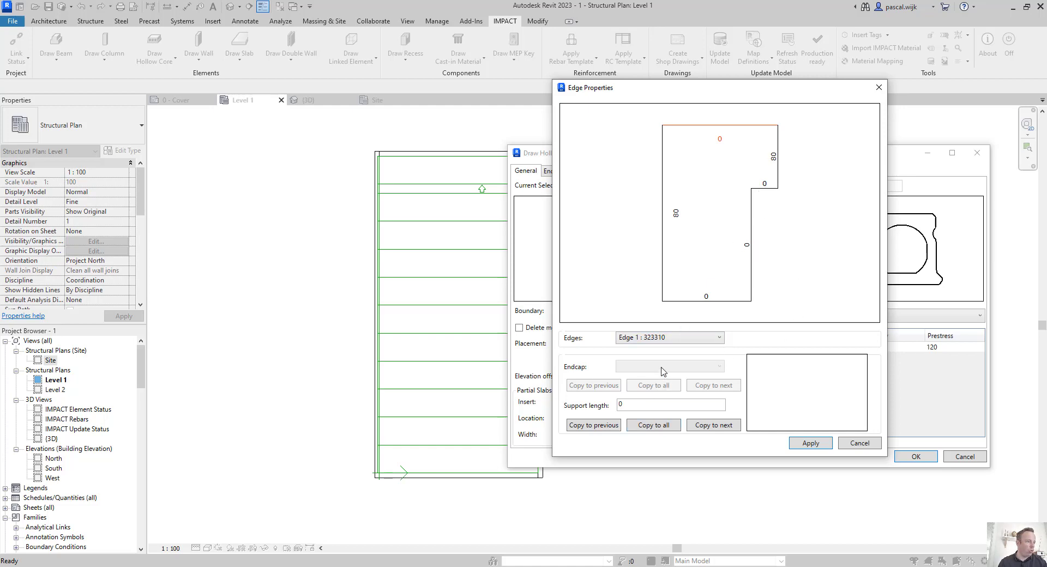
left_click(661, 339)
left_click(661, 342)
left_click(661, 338)
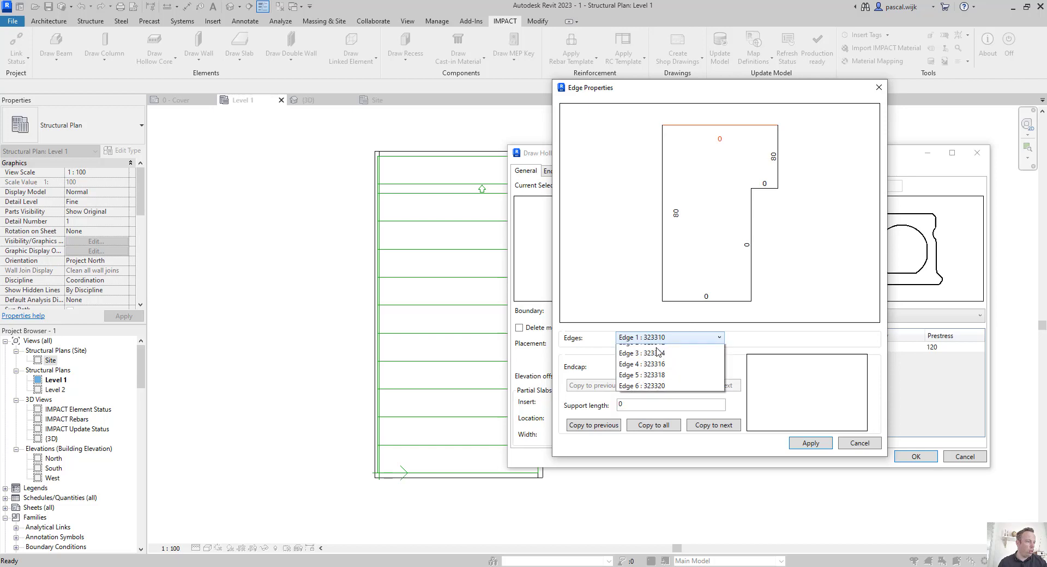
left_click(652, 361)
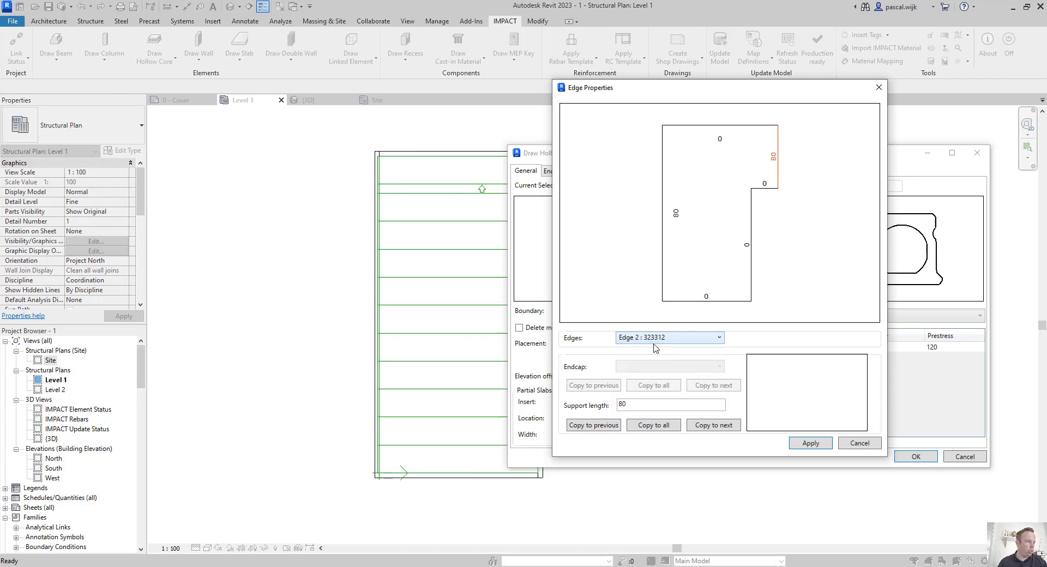
key("Down")
key("Down")
key("Tab")
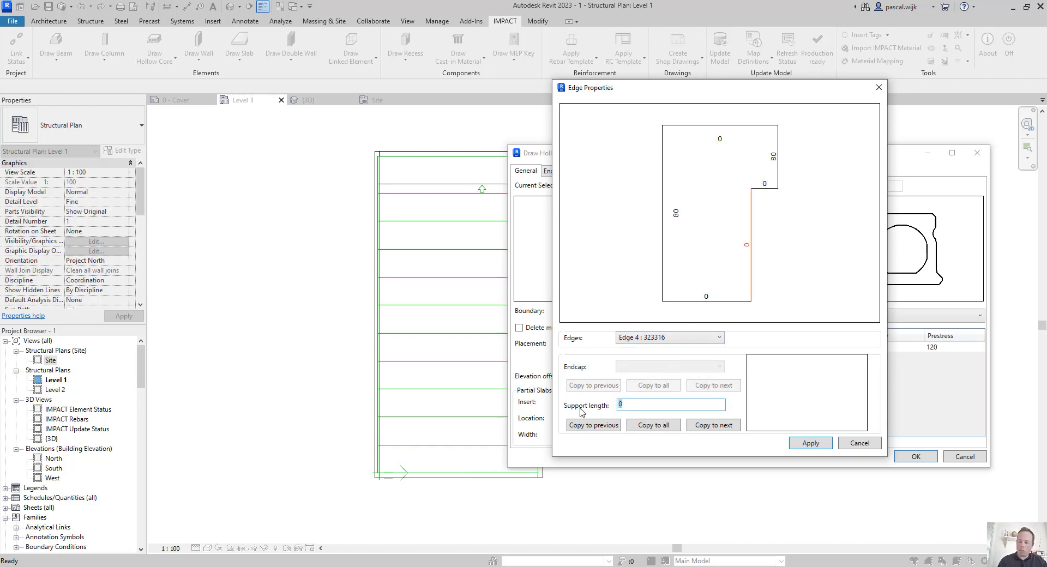
type("80")
key("Tab")
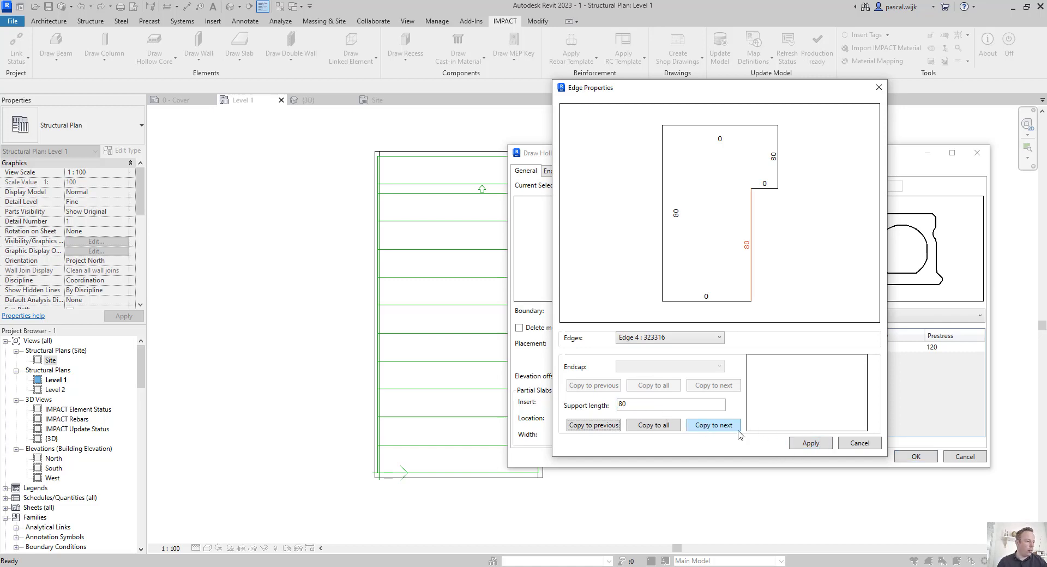
Step: Set the support length of Edge 1, the boundary's upper edge, to -25 and apply the edge properties
left_click(706, 299)
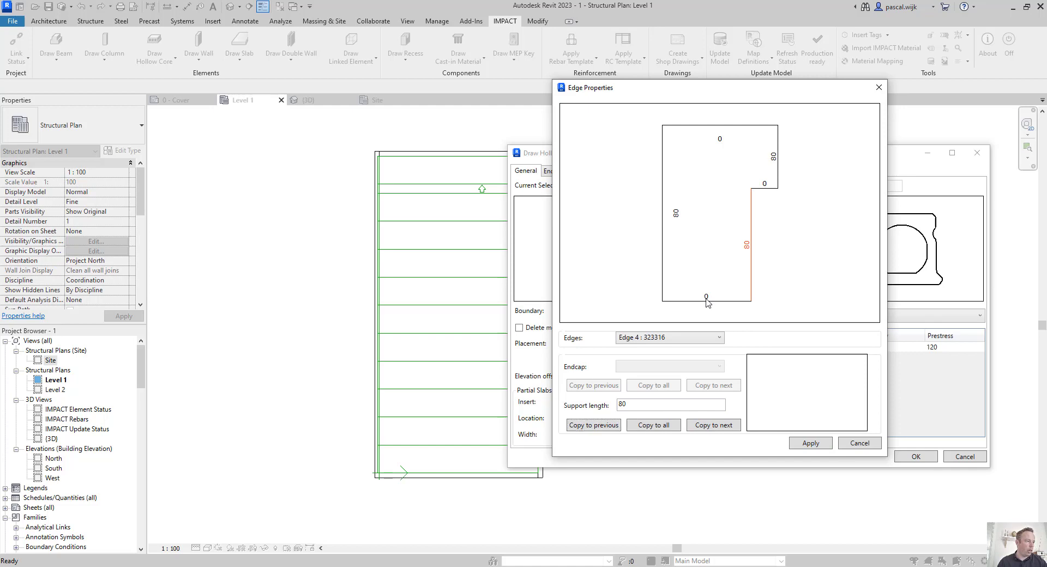
left_click(651, 339)
left_click(651, 350)
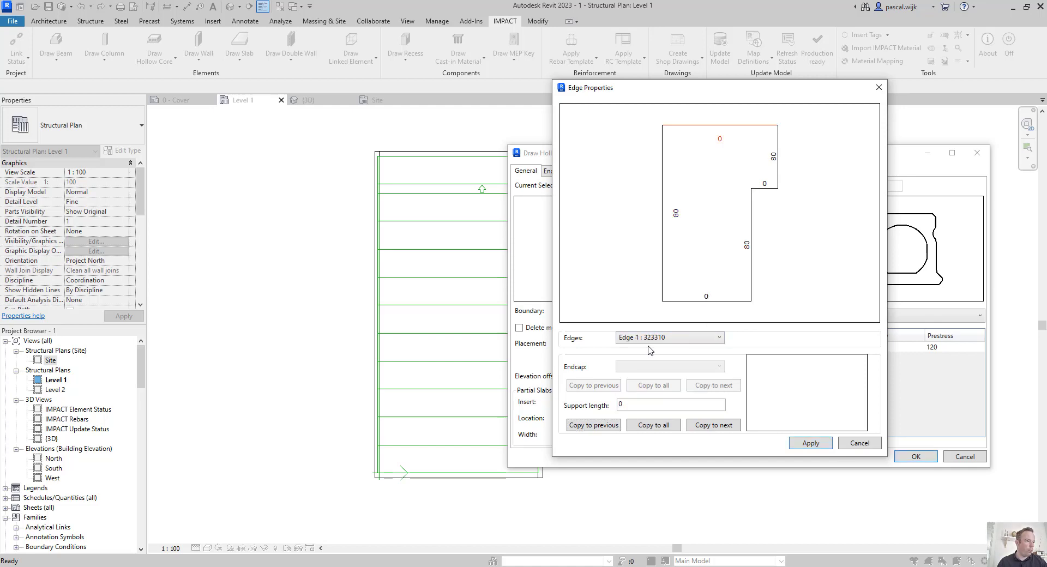
left_click(619, 405)
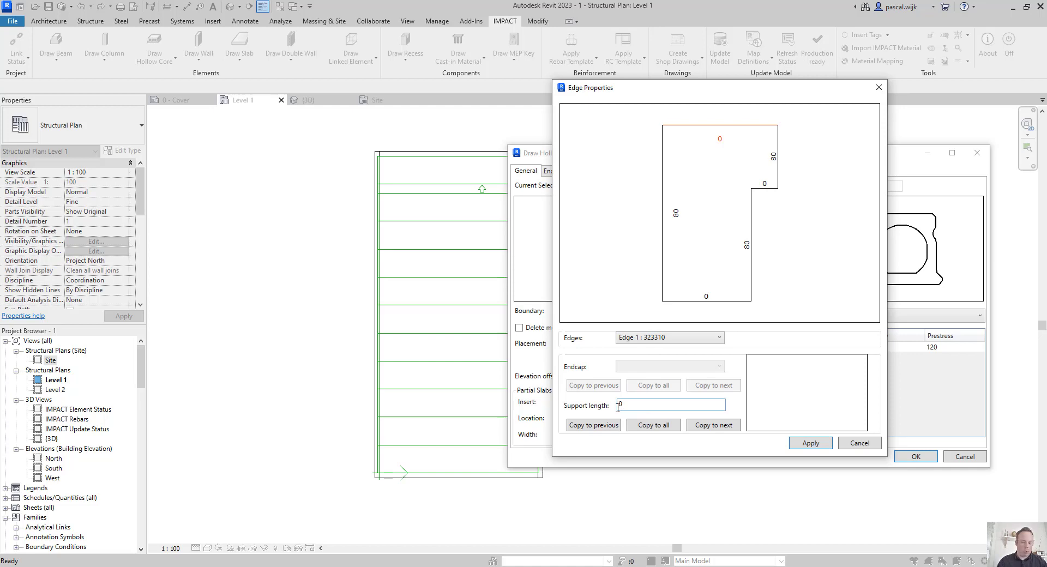
key("Delete")
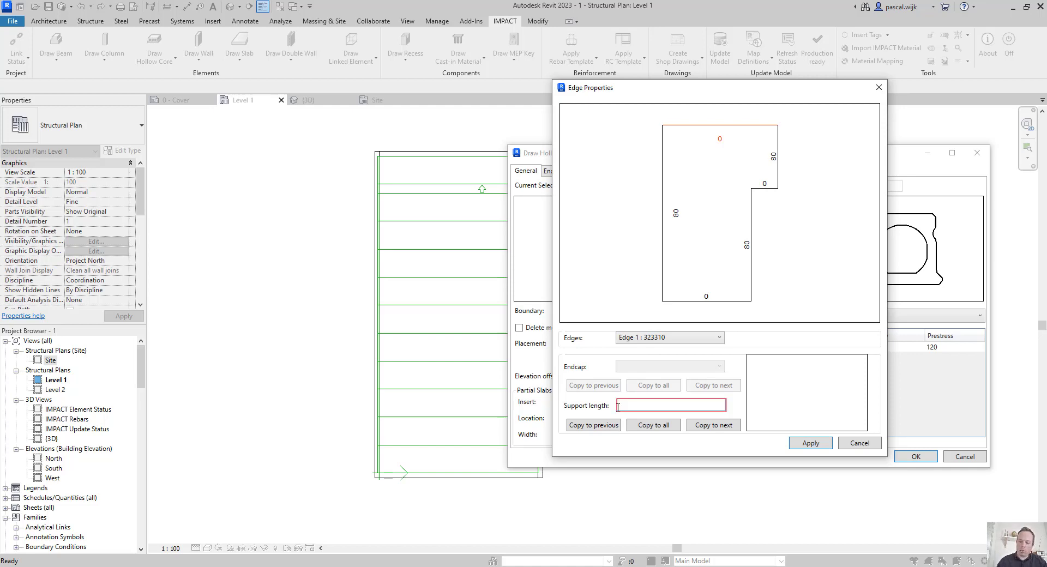
type("-25")
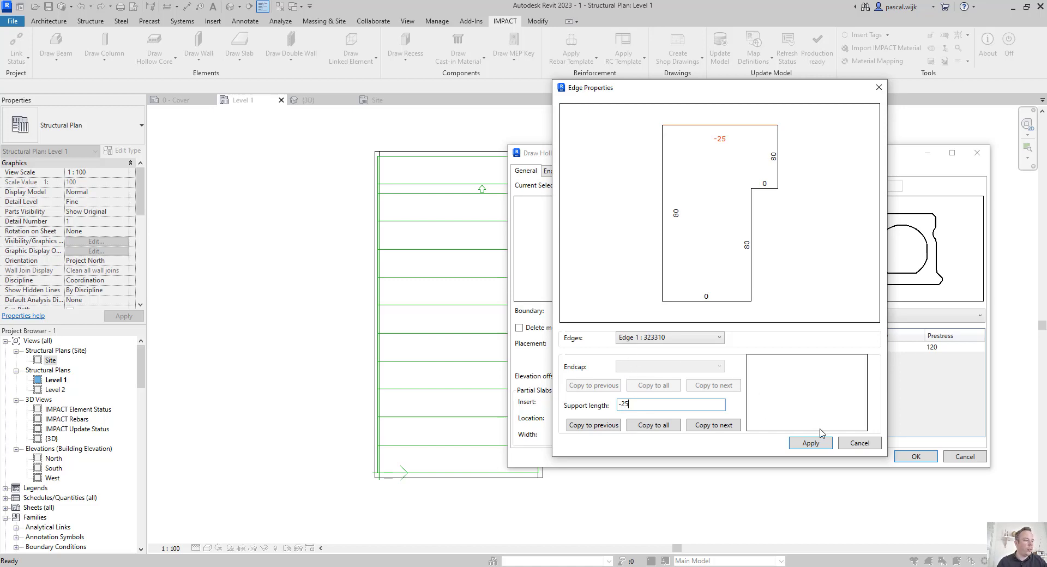
left_click(812, 444)
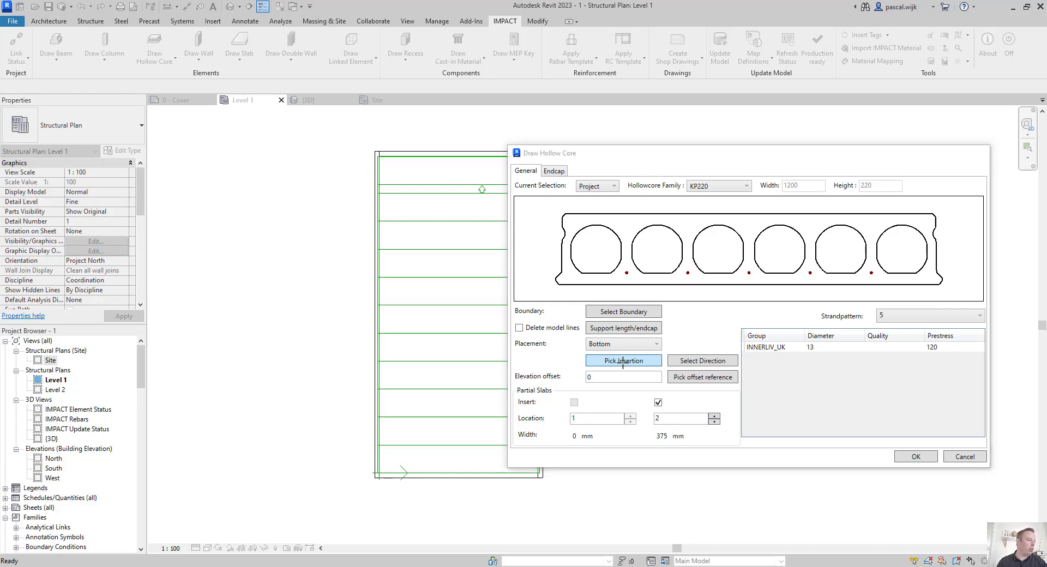
Step: Place the slab layout's insertion point at the inner endpoint of the building's re-entrant wall corner
left_click(624, 361)
scroll(543, 273, "up", 4)
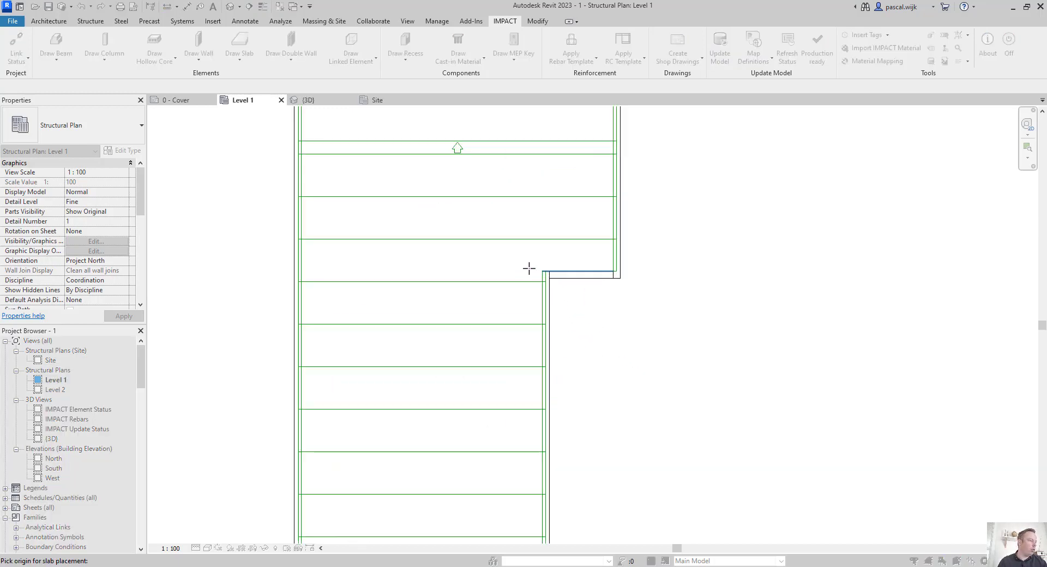
scroll(551, 273, "down", 1)
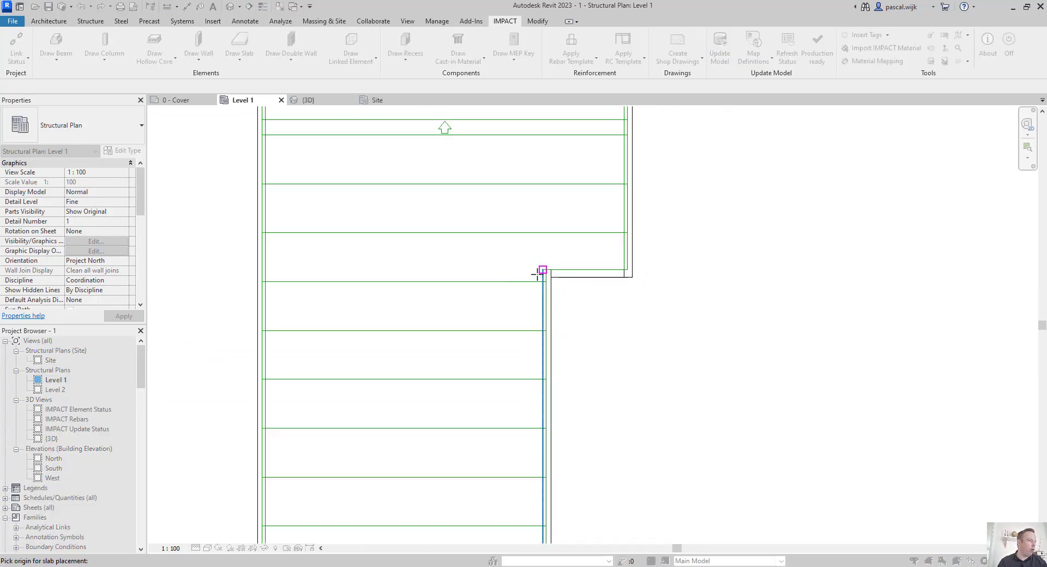
scroll(537, 271, "up", 5)
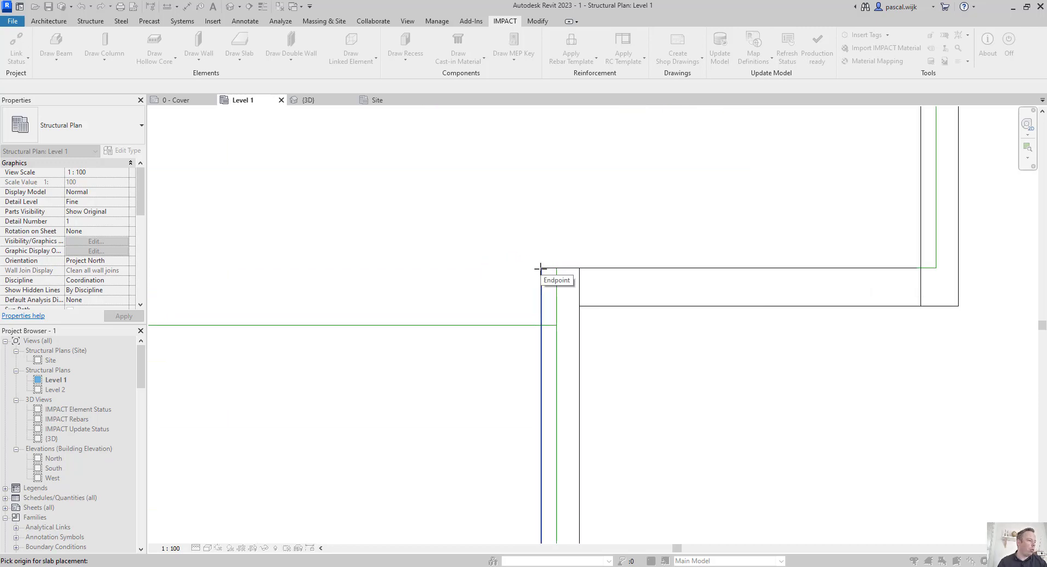
left_click(541, 268)
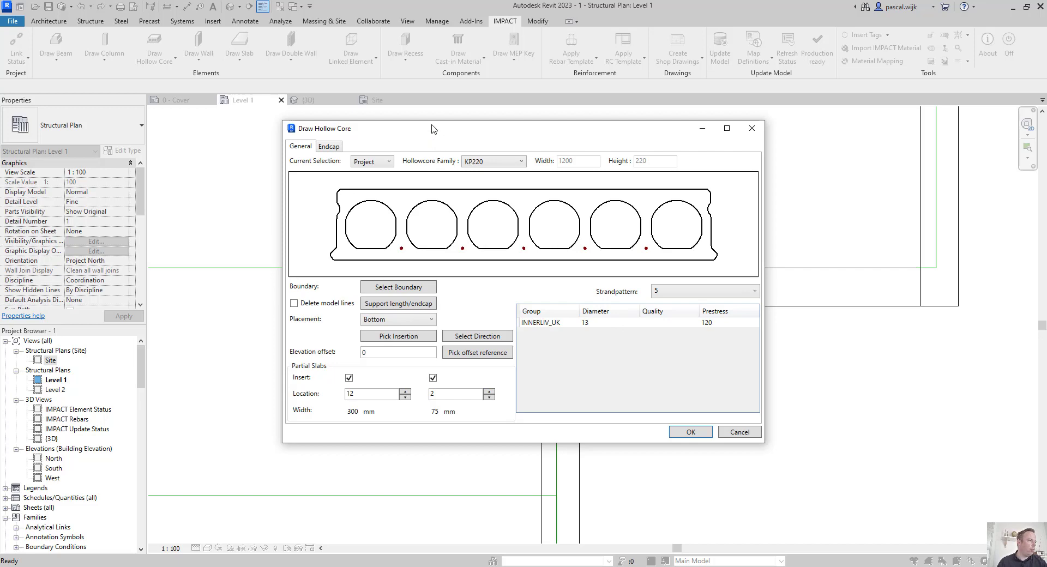
Step: Examine the previewed hollow core slab layout and its direction across the whole Level 1 floor
mouse_move(433, 129)
left_mouse_down()
mouse_move(669, 202)
mouse_move(812, 203)
mouse_move(762, 311)
mouse_move(686, 300)
left_mouse_up()
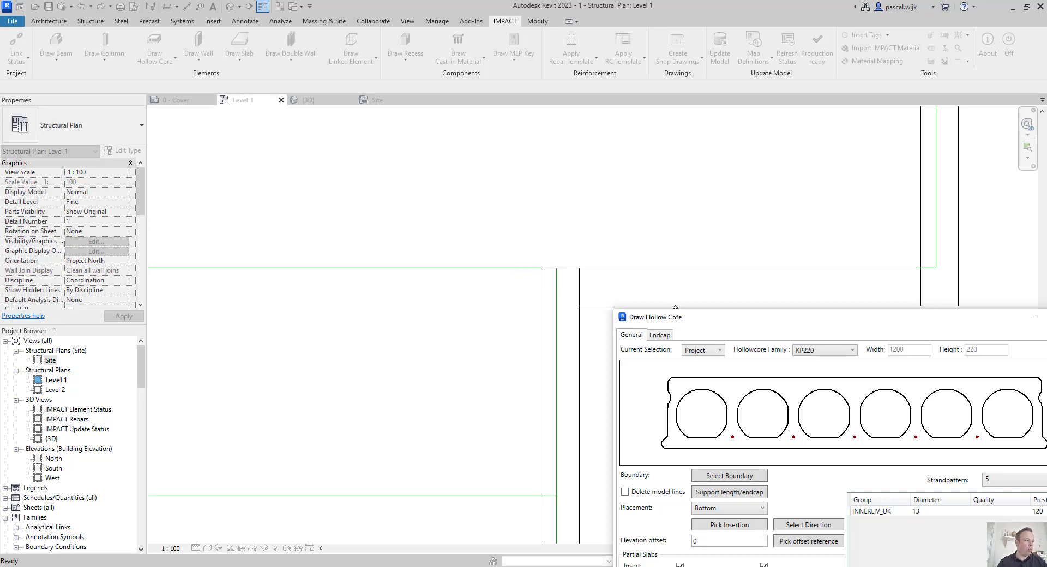
mouse_move(674, 319)
left_mouse_down()
mouse_move(640, 312)
mouse_move(447, 170)
left_mouse_up()
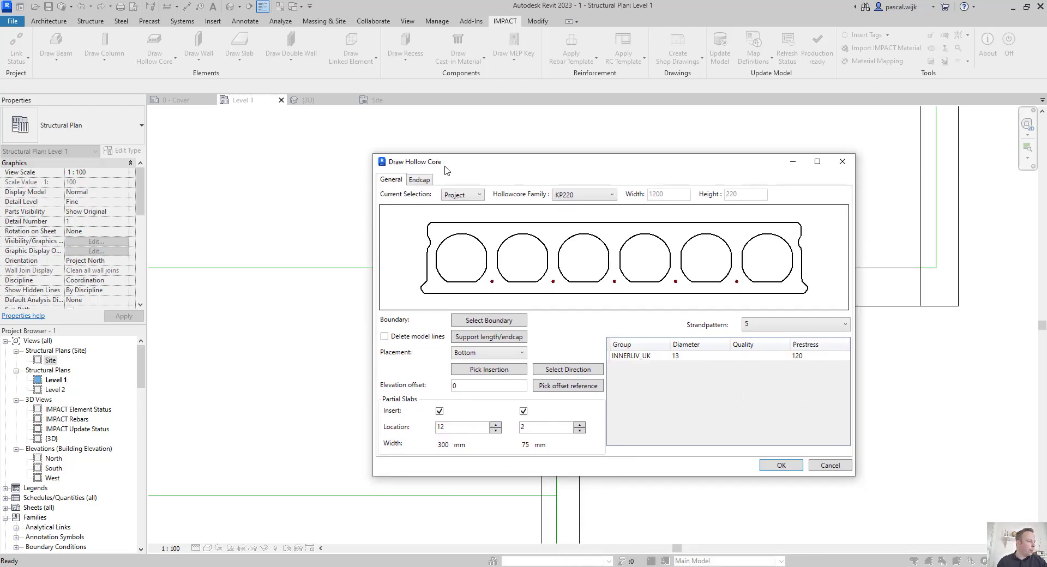
left_click(587, 375)
scroll(605, 344, "down", 8)
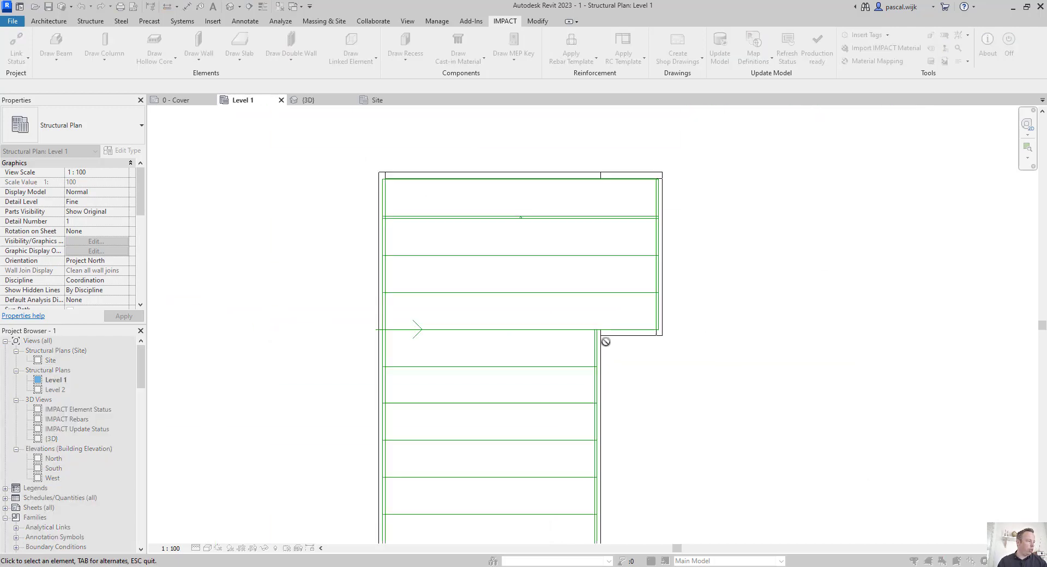
middle_click_drag(571, 351, 570, 304)
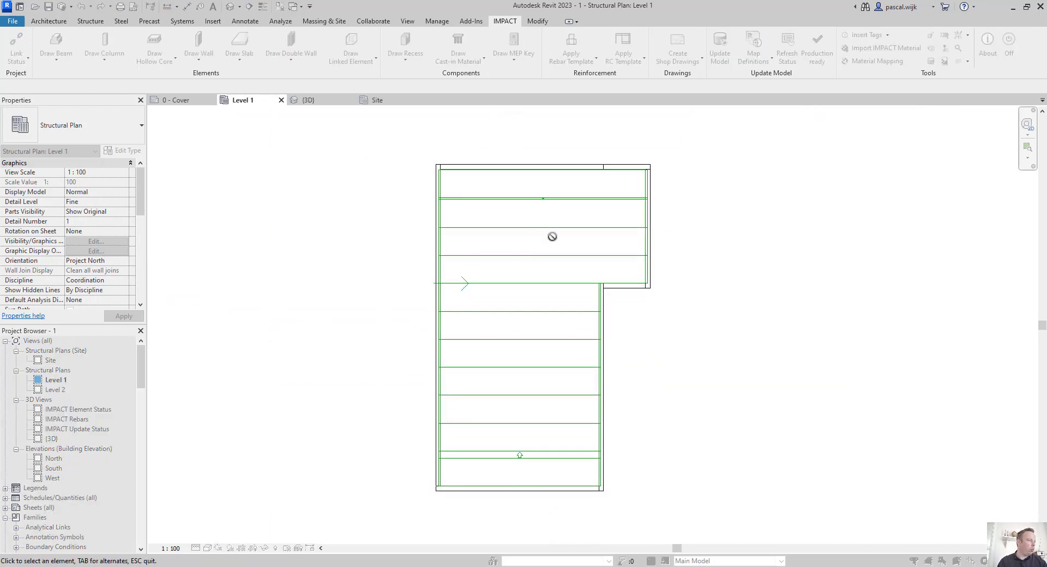
scroll(560, 181, "up", 3)
scroll(559, 193, "up", 3)
scroll(558, 229, "down", 4)
middle_click_drag(559, 229, 589, 306)
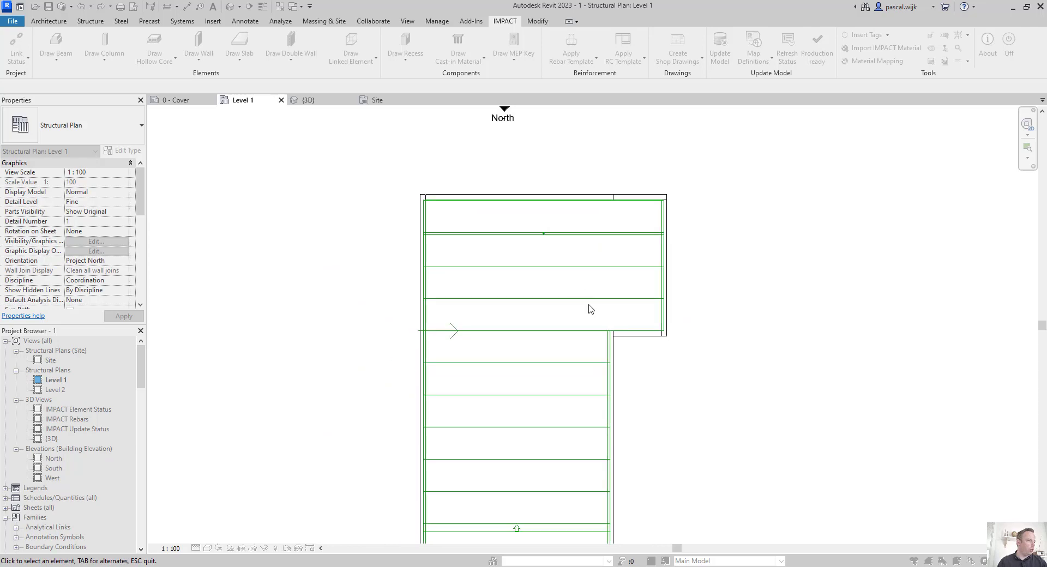
key("Escape")
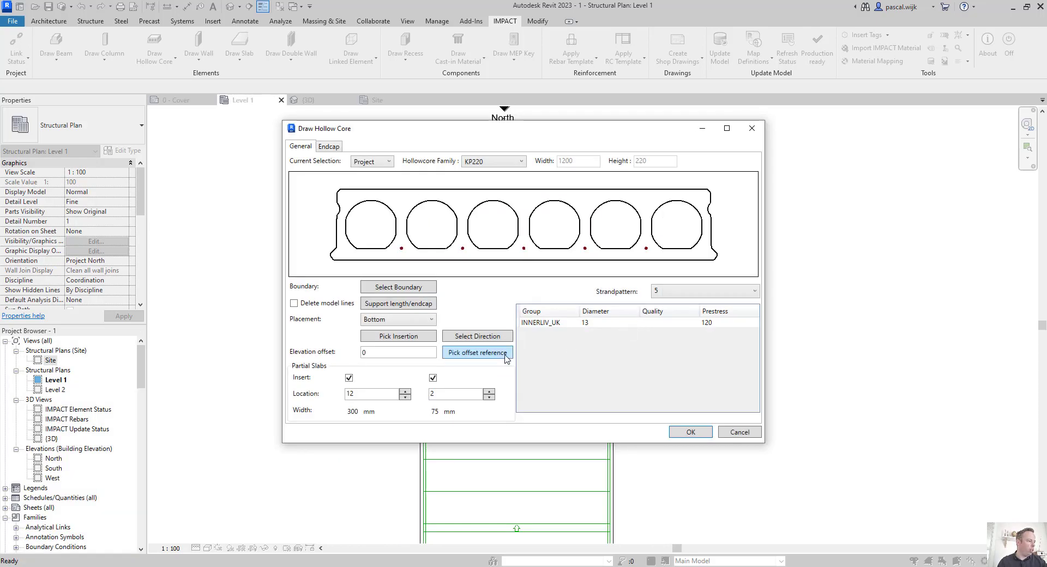
Step: Set the location of the 300 mm partial slab to 13 and disable insertion of the 75 mm partial slab
type("12")
left_click(433, 378)
left_click(406, 398)
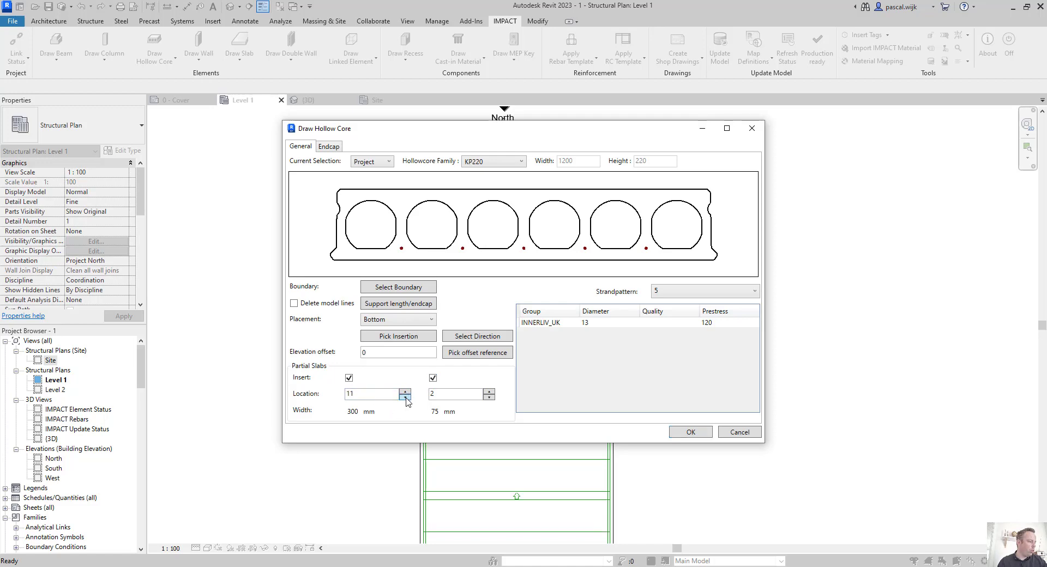
left_click(406, 391)
left_click(405, 391)
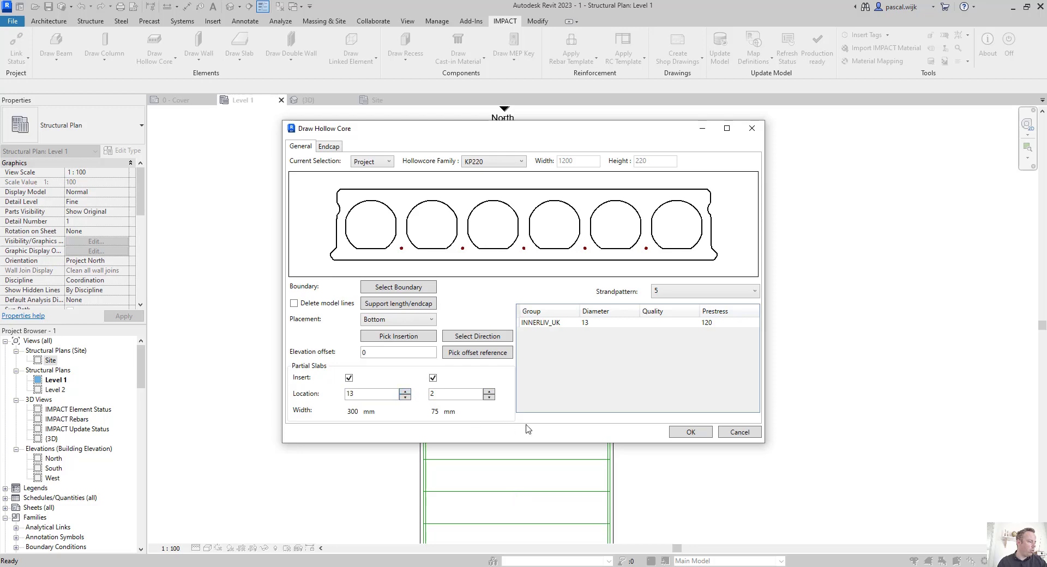
left_click(433, 378)
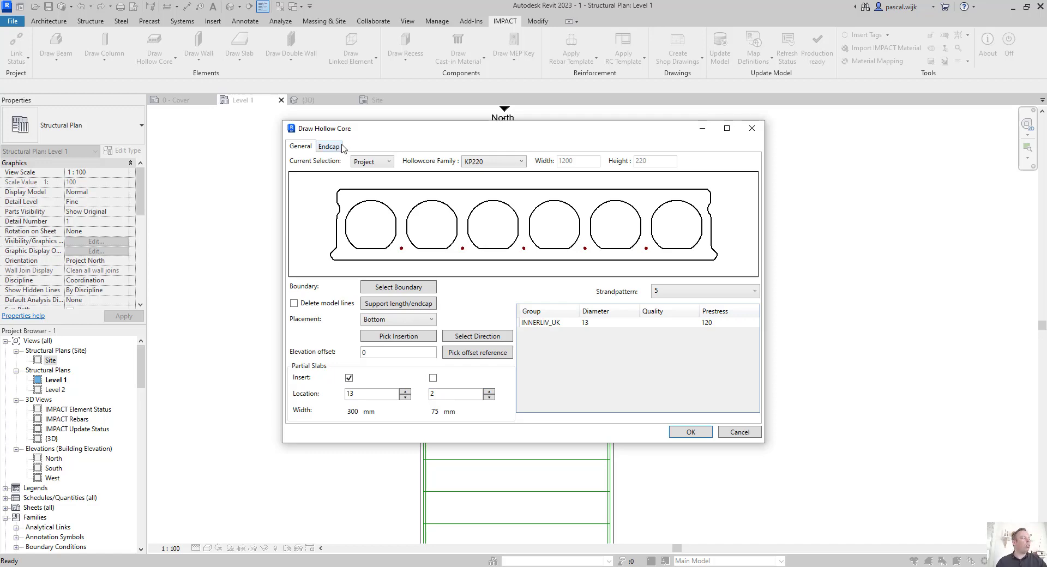
Step: Assign the HD22-CR_1 endcap to both the left and right edges and create the hollow core slabs
left_click(341, 148)
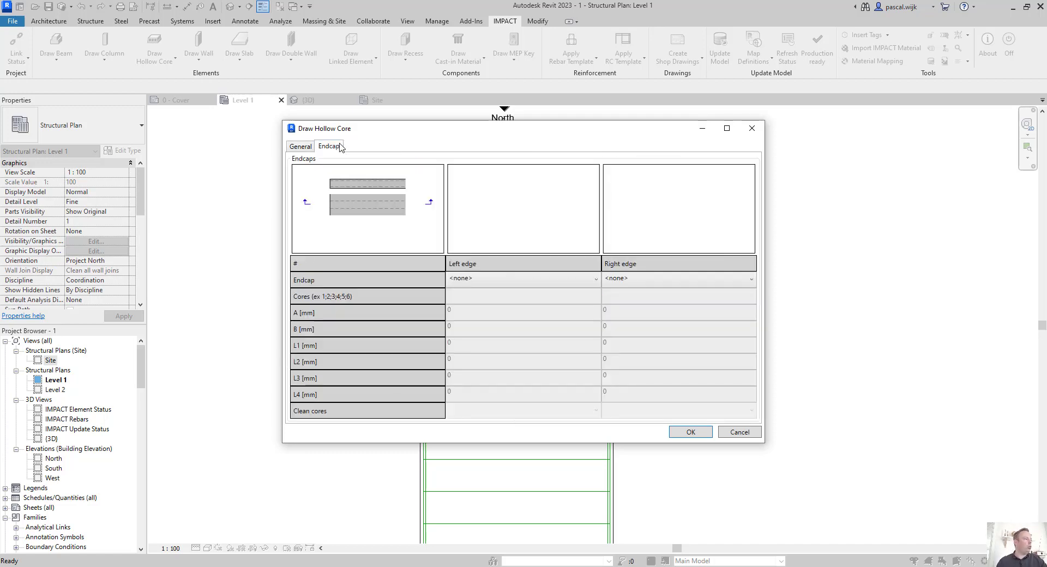
left_click(561, 284)
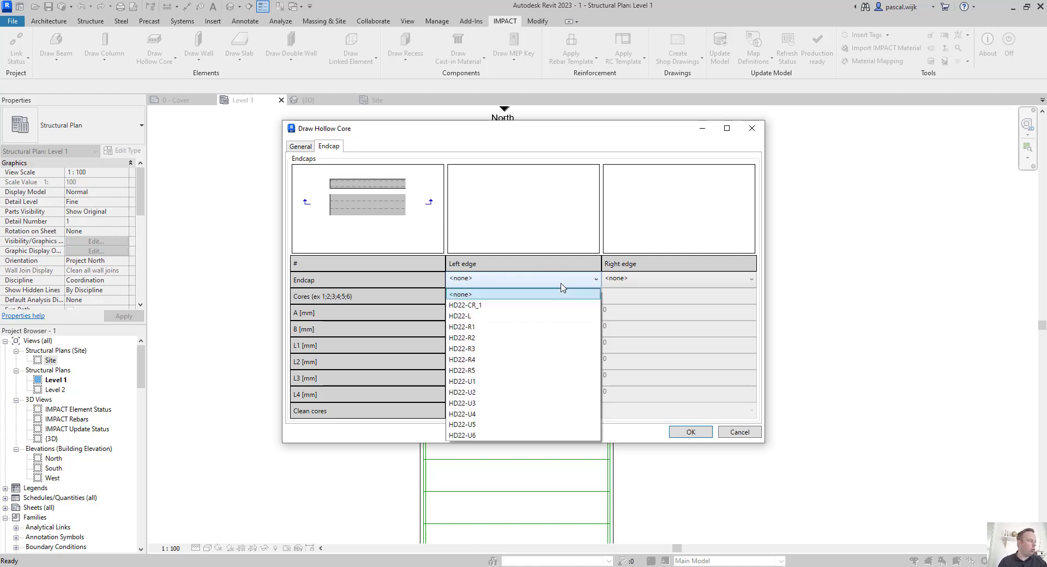
left_click(487, 307)
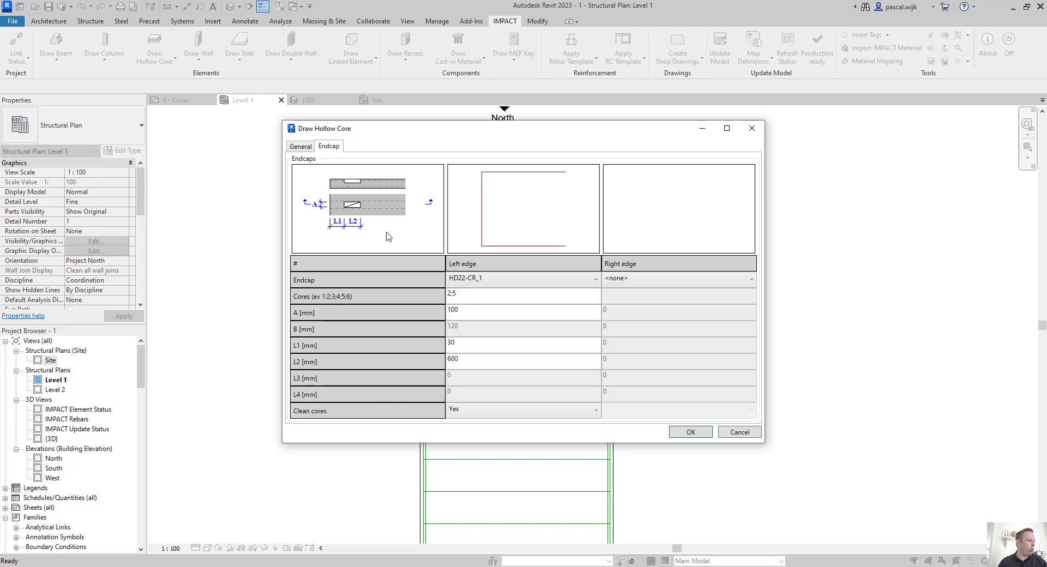
left_click(660, 279)
left_click(656, 308)
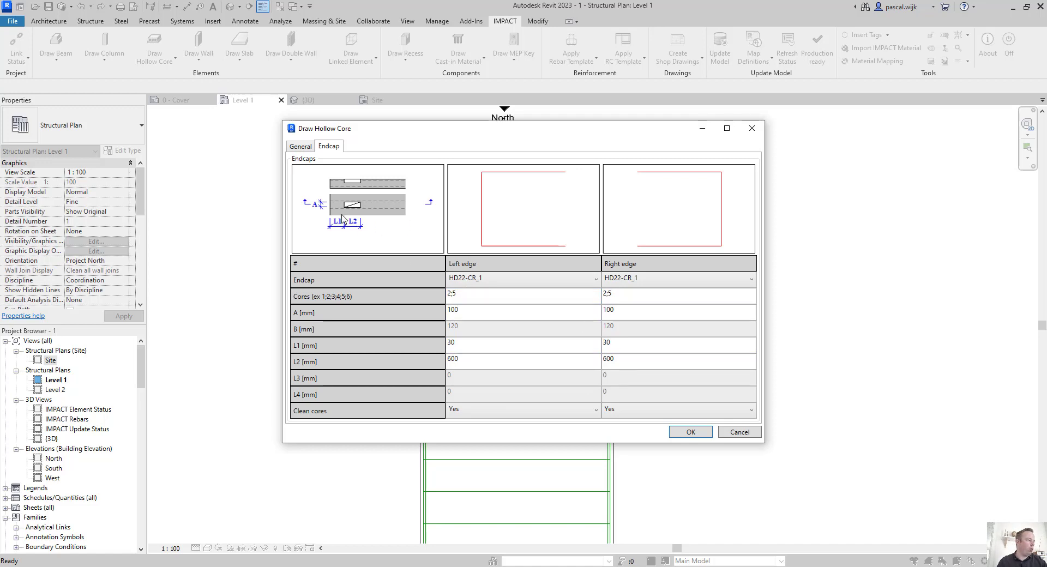
left_click(682, 432)
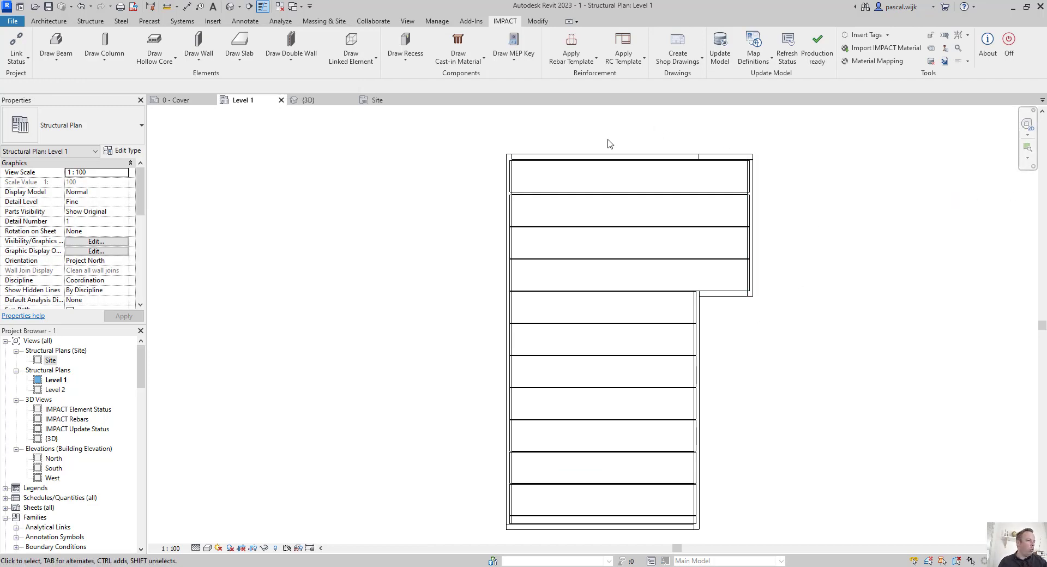
Step: Switch the Level 1 plan's visual style to Wireframe and examine the slabs' end recesses, cores and strands
scroll(610, 143, "up", 5)
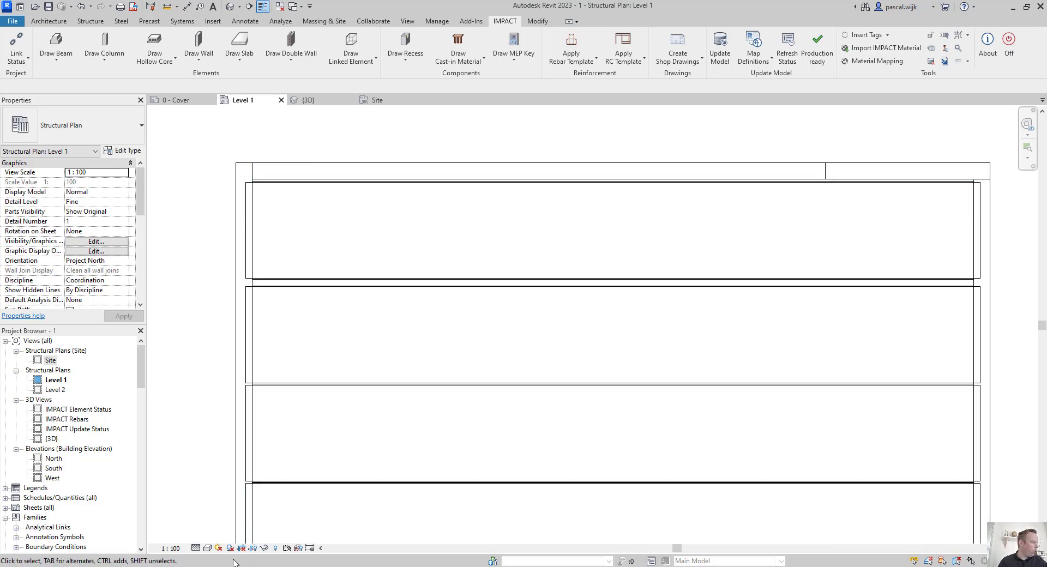
left_click(208, 549)
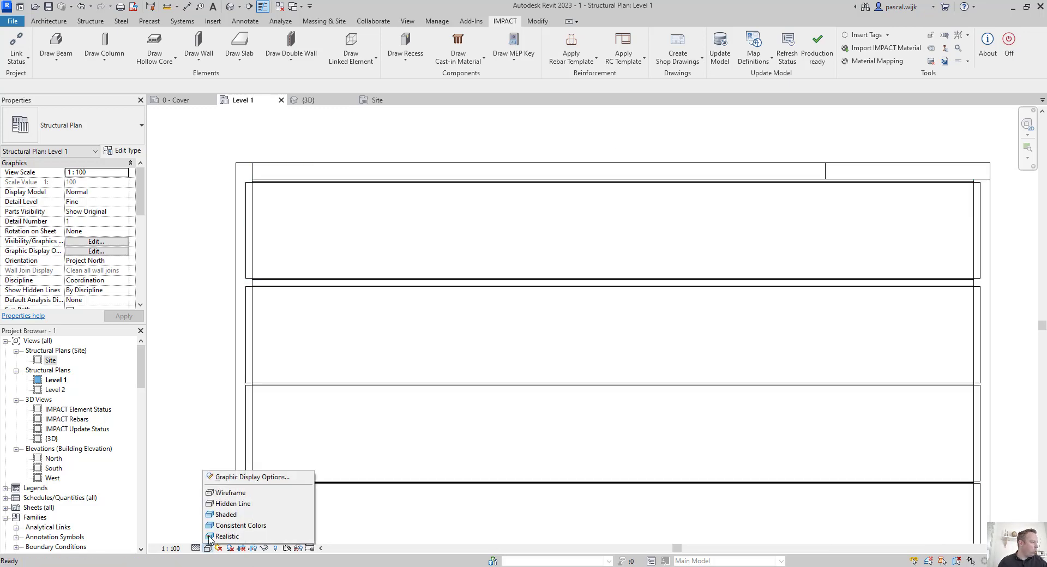
left_click(232, 500)
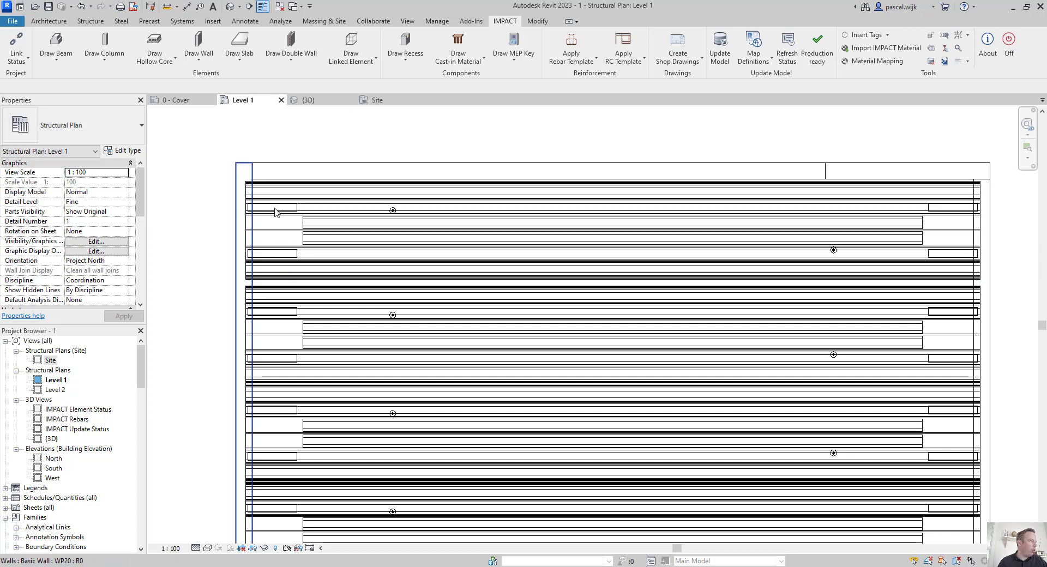
scroll(286, 261, "down", 2)
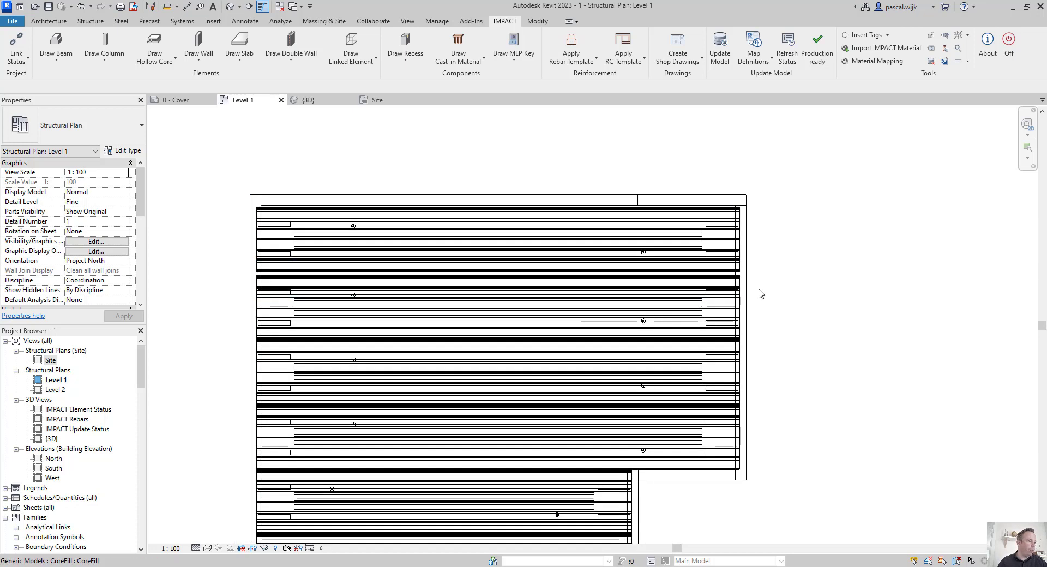
scroll(651, 250, "up", 4)
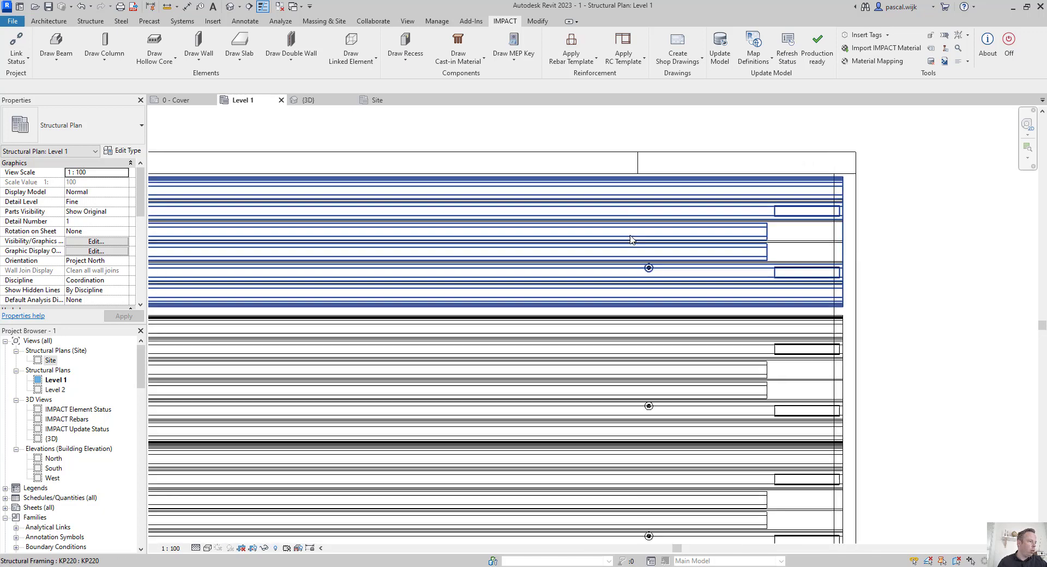
scroll(864, 297, "down", 1)
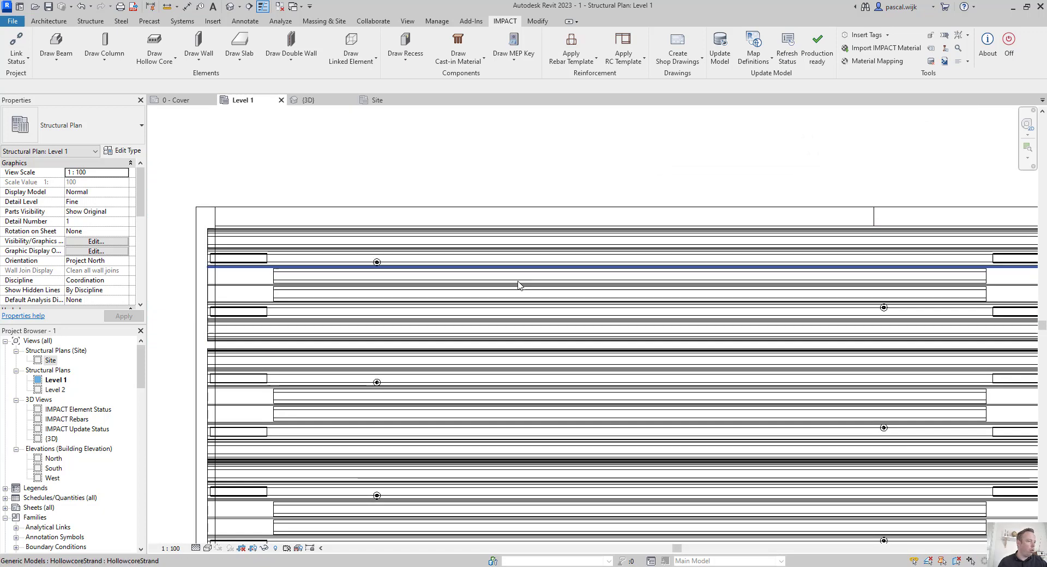
scroll(516, 278, "down", 4)
middle_click_drag(587, 328, 575, 215)
scroll(584, 155, "down", 2)
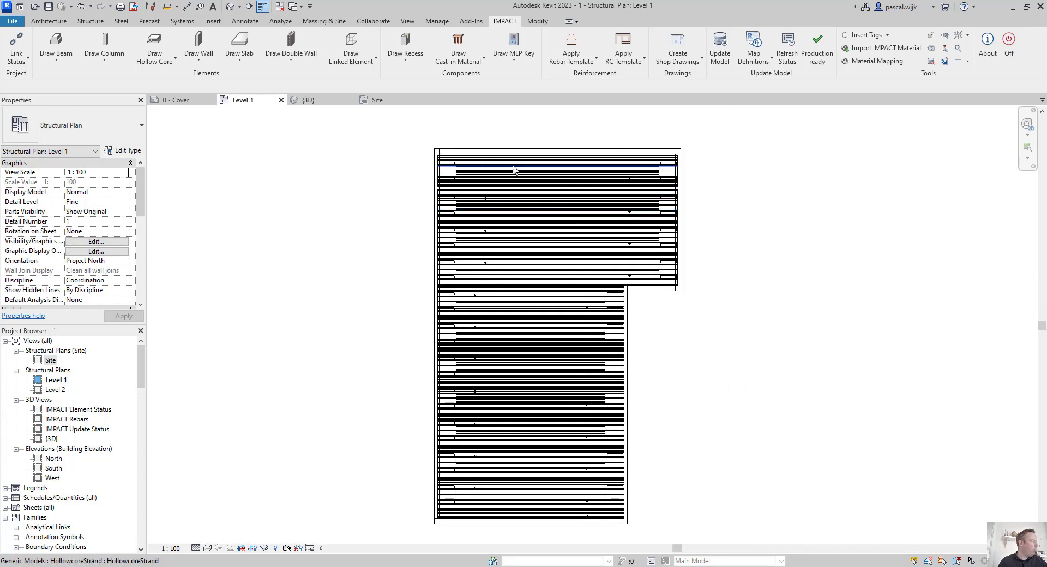
Step: Place three edge connection recesses spaced along the upper edge of the northernmost KP220 slab
left_click(167, 60)
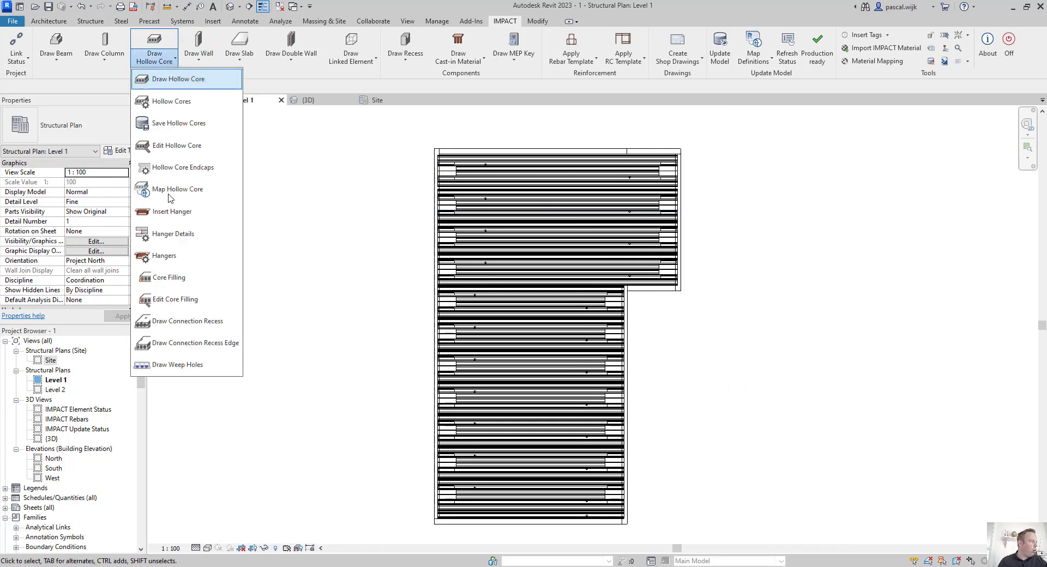
left_click(179, 346)
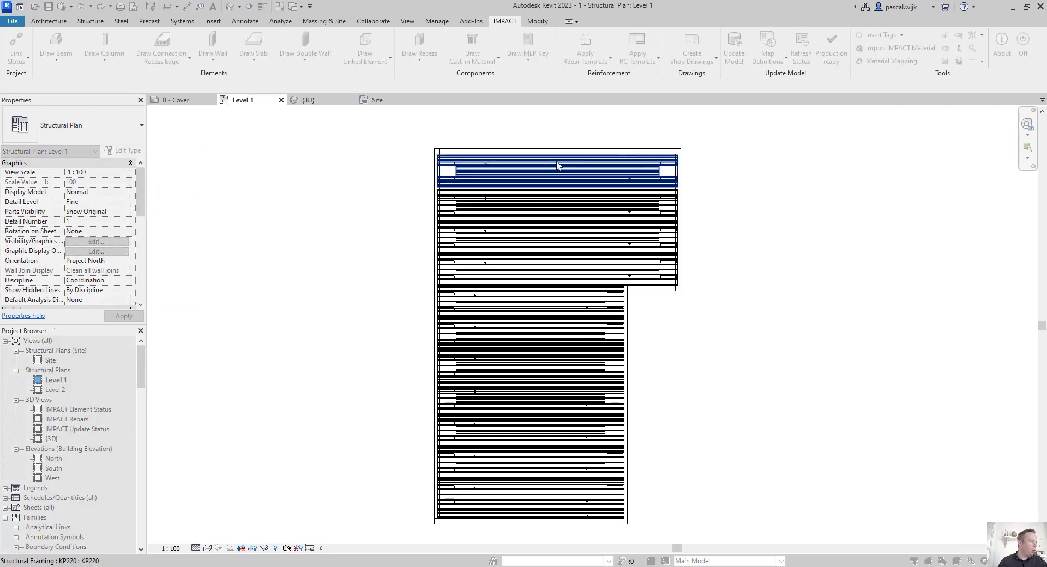
left_click(496, 162)
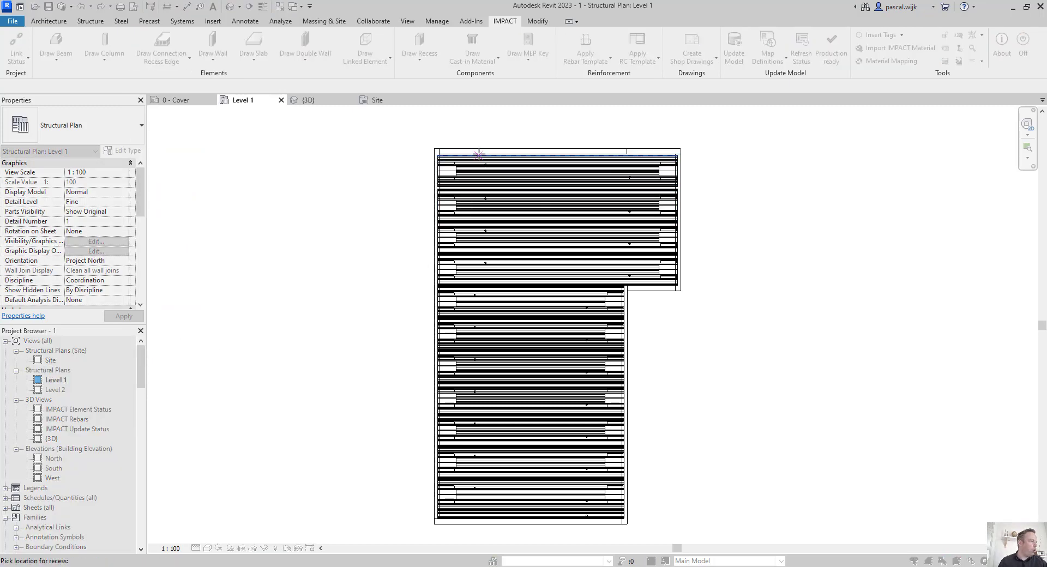
scroll(480, 151, "up", 3)
left_click(481, 158)
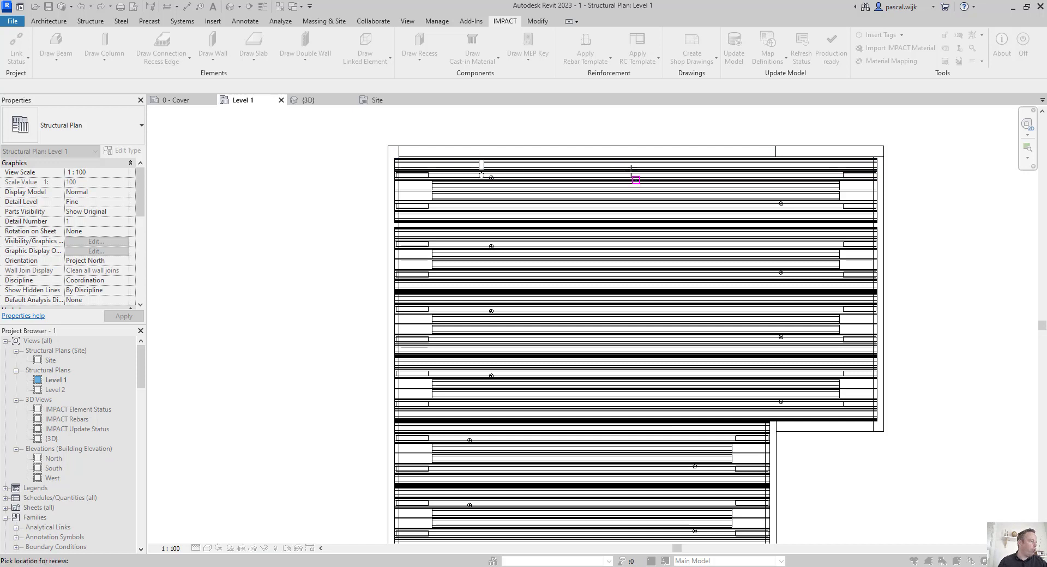
left_click(603, 158)
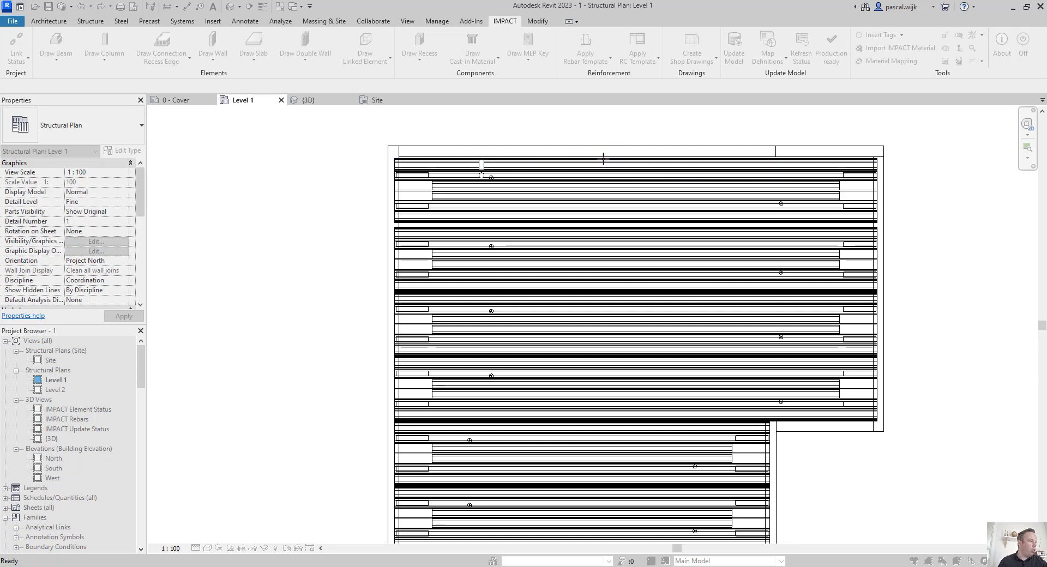
left_click(730, 158)
scroll(744, 271, "down", 3)
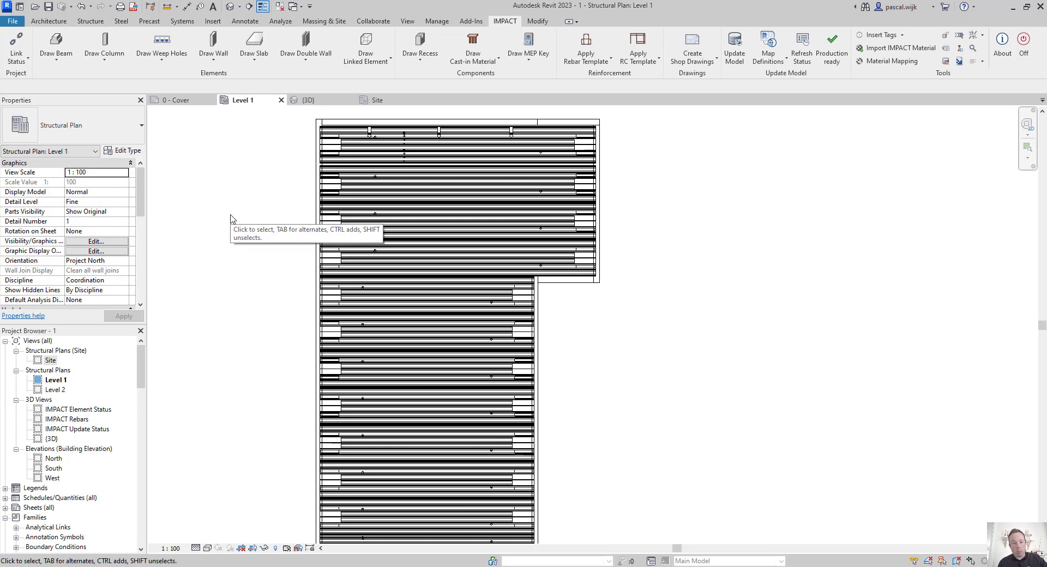
Step: Draw weep holes in the second, third and fourth hollow core slabs counted from the north wall
left_click(175, 46)
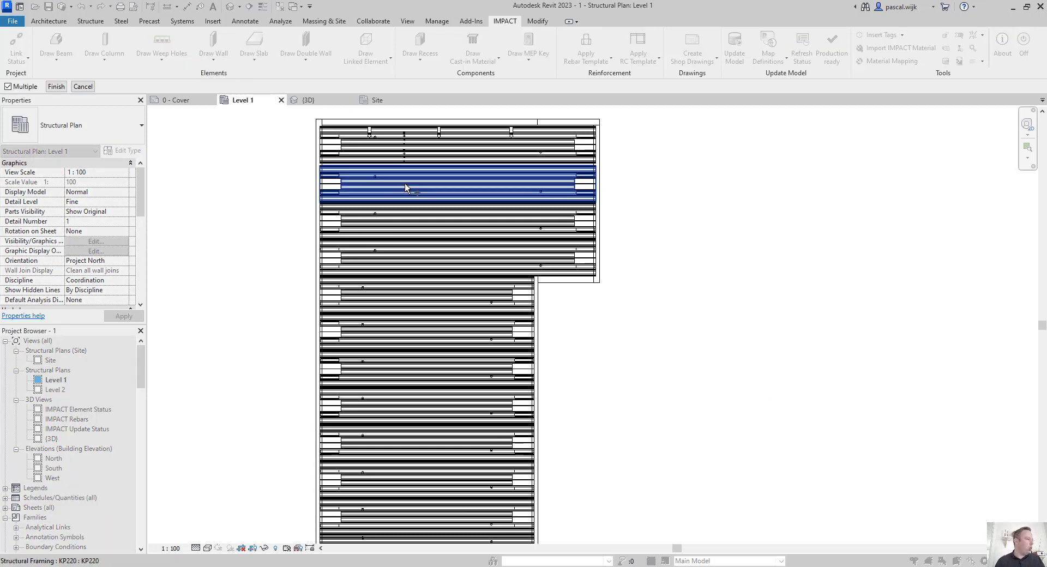
left_click(439, 198)
left_click(437, 234)
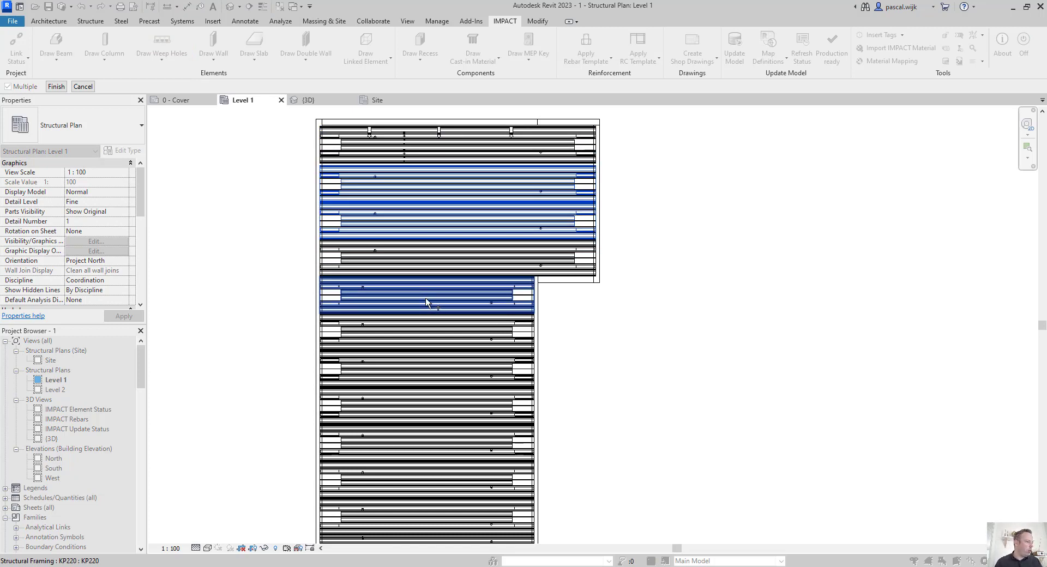
left_click(421, 257)
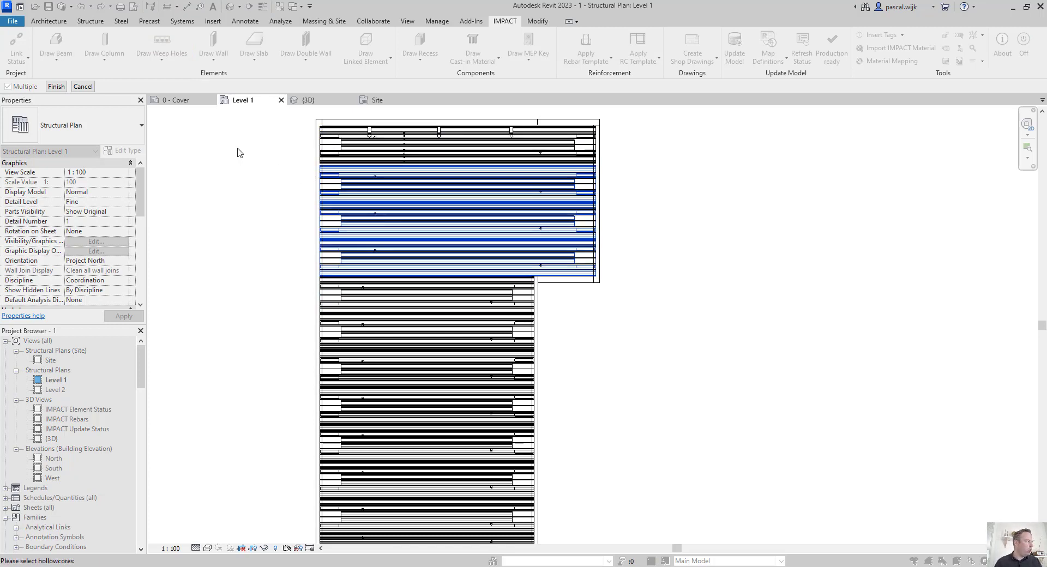
left_click(57, 88)
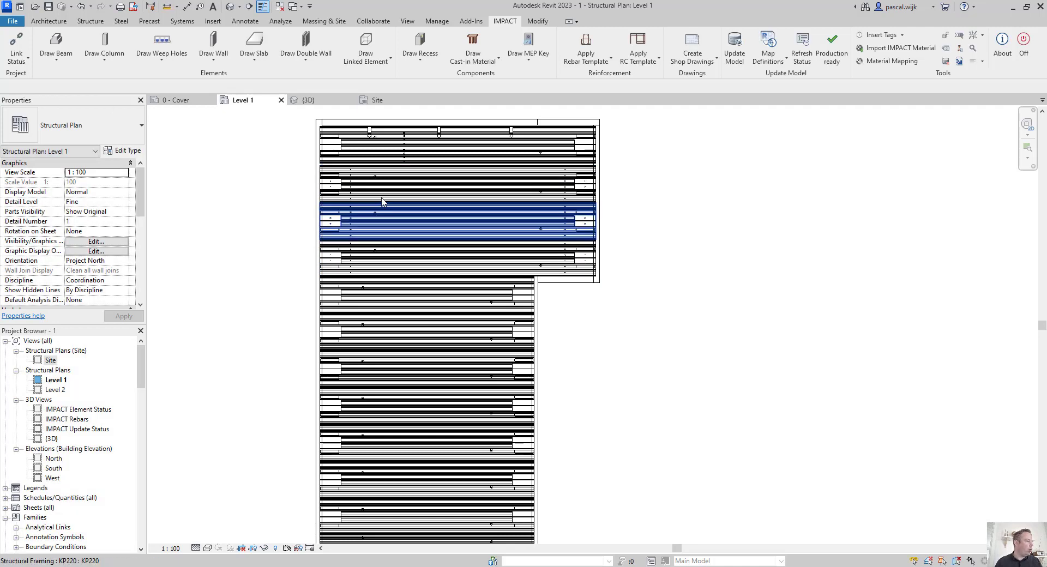
Step: Examine the weep holes around the core fillings at the western ends of the slabs
scroll(397, 175, "up", 5)
scroll(396, 175, "up", 3)
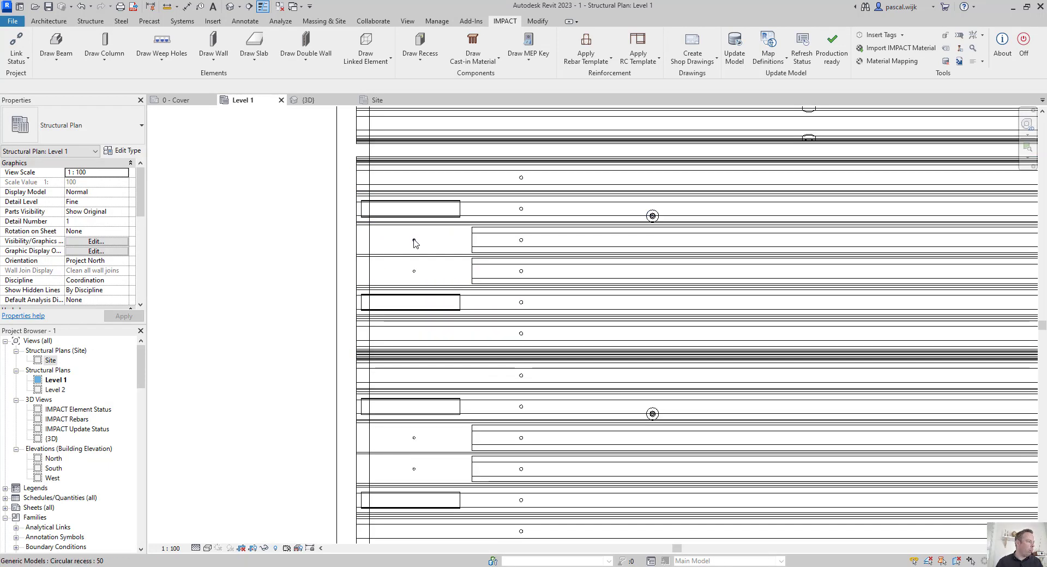
scroll(516, 191, "down", 6)
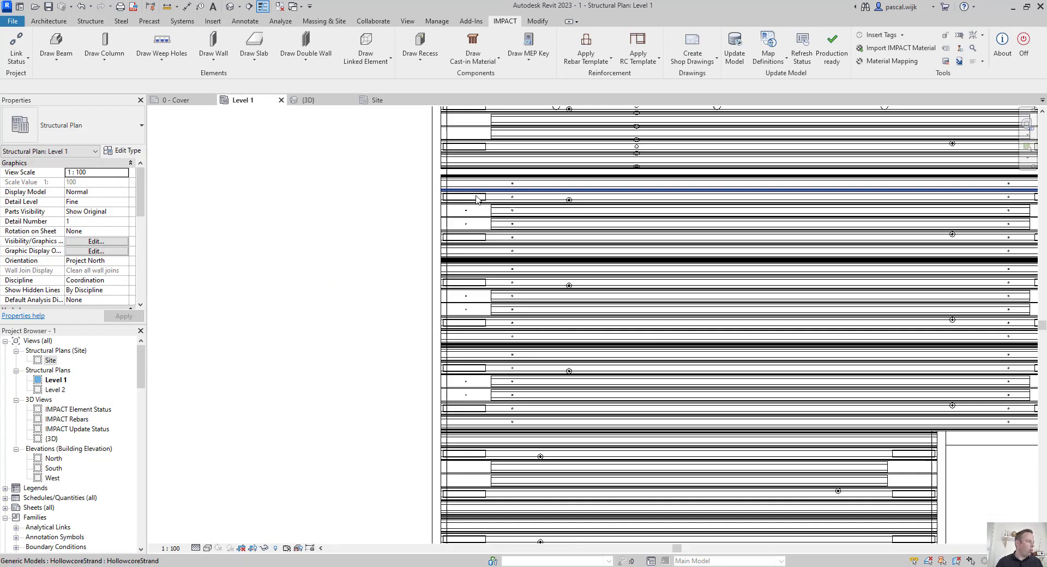
scroll(594, 281, "up", 5)
scroll(424, 323, "down", 3)
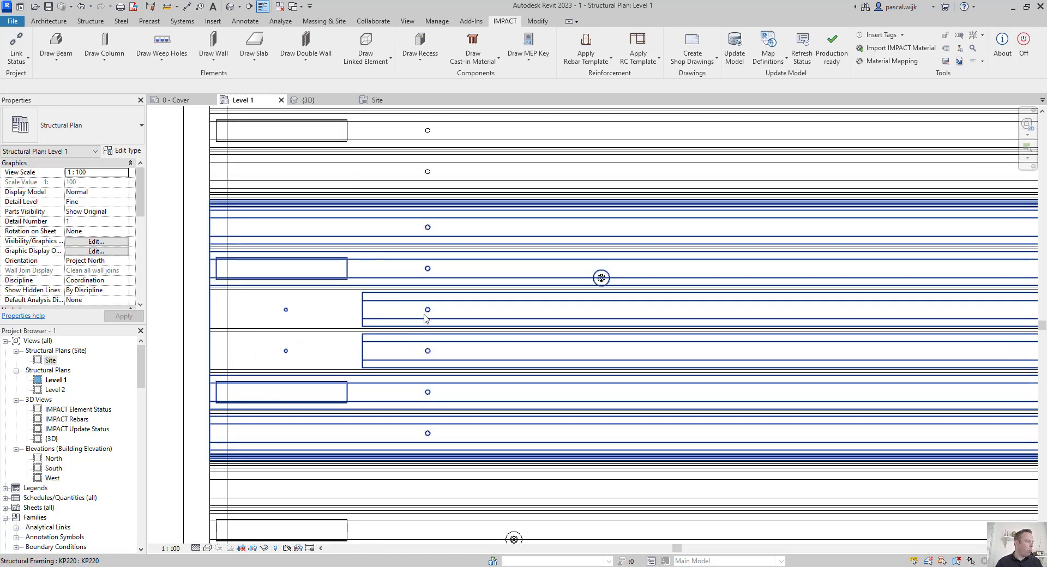
scroll(428, 315, "down", 2)
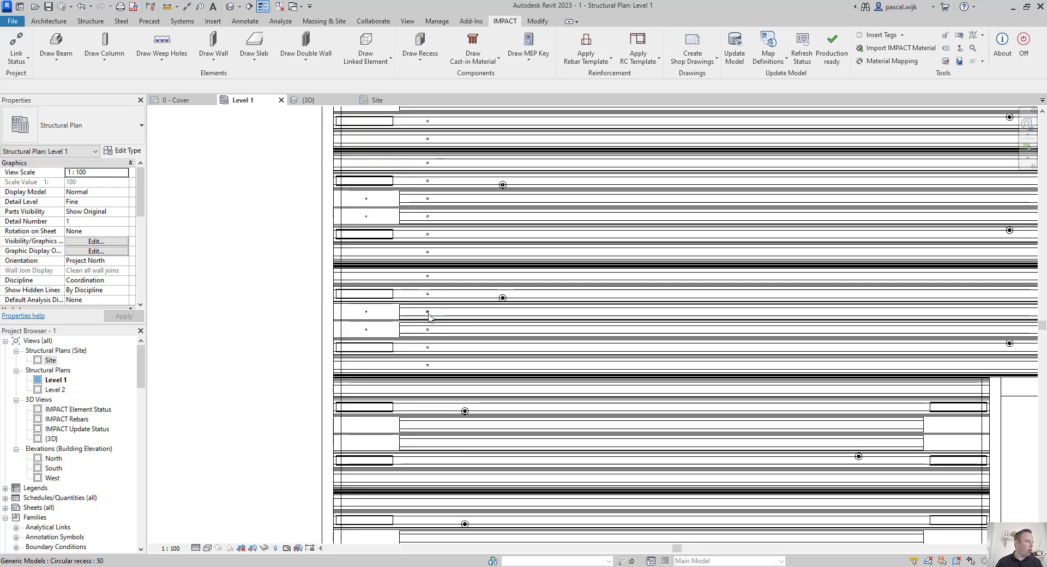
middle_click_drag(800, 362, 536, 374)
scroll(847, 338, "down", 2)
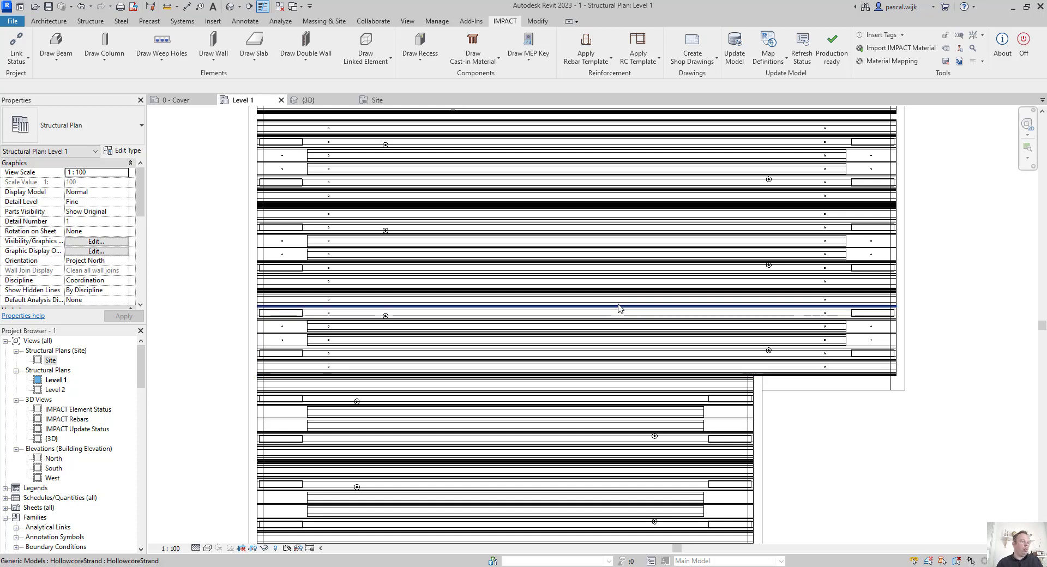
scroll(618, 308, "down", 3)
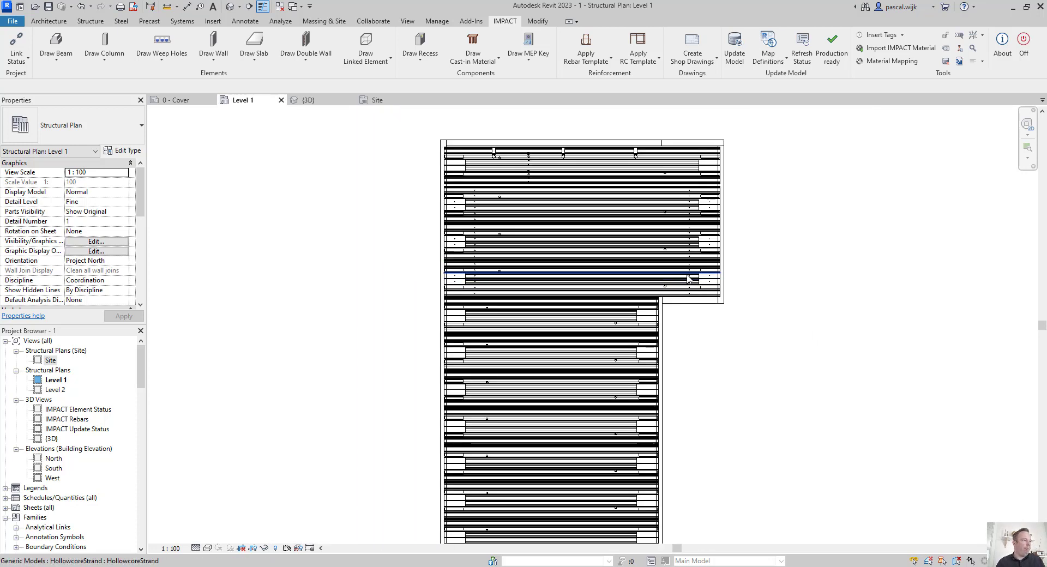
left_click(835, 53)
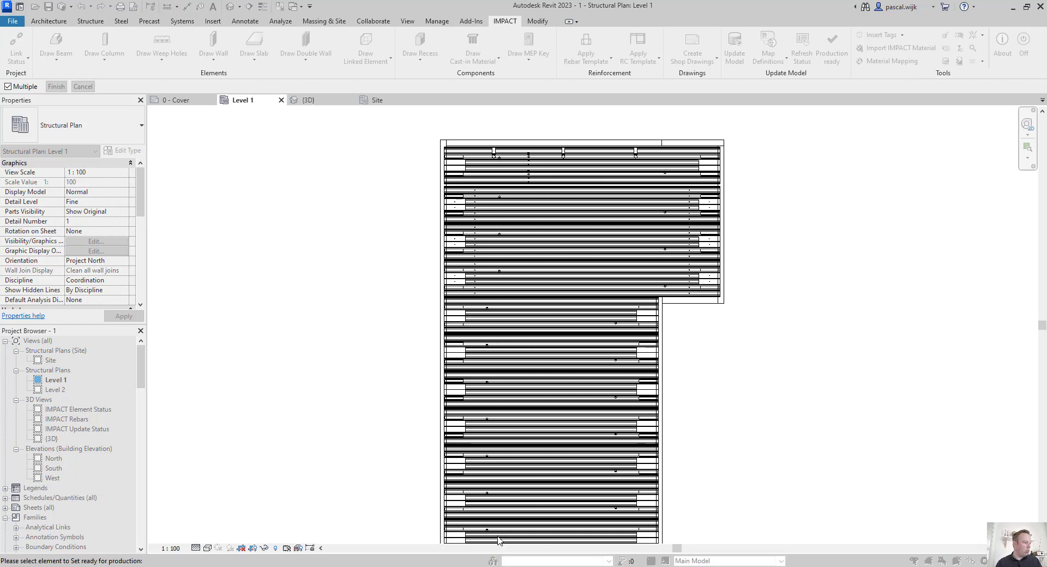
scroll(697, 335, "down", 3)
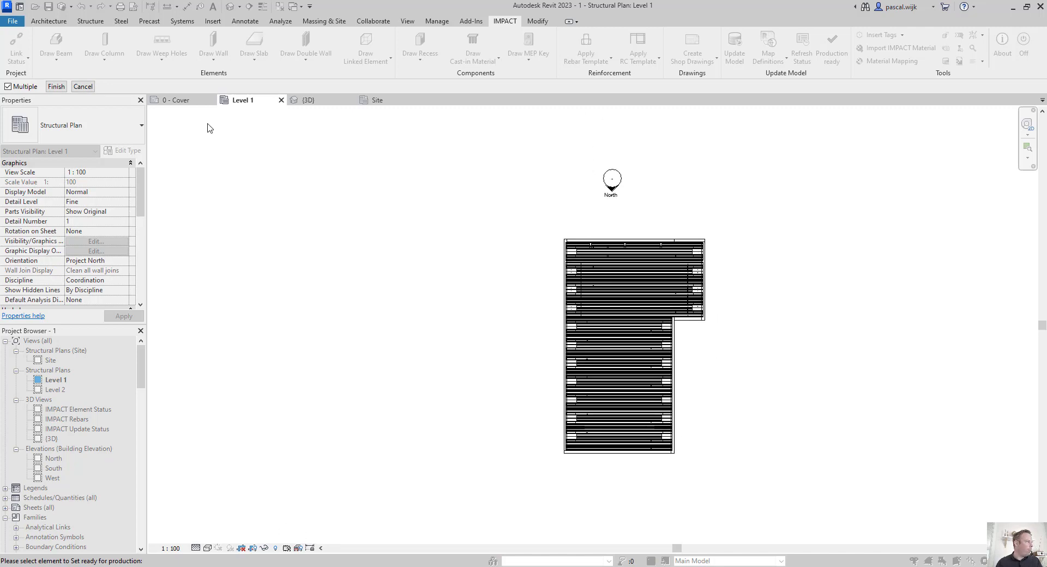
left_click(61, 87)
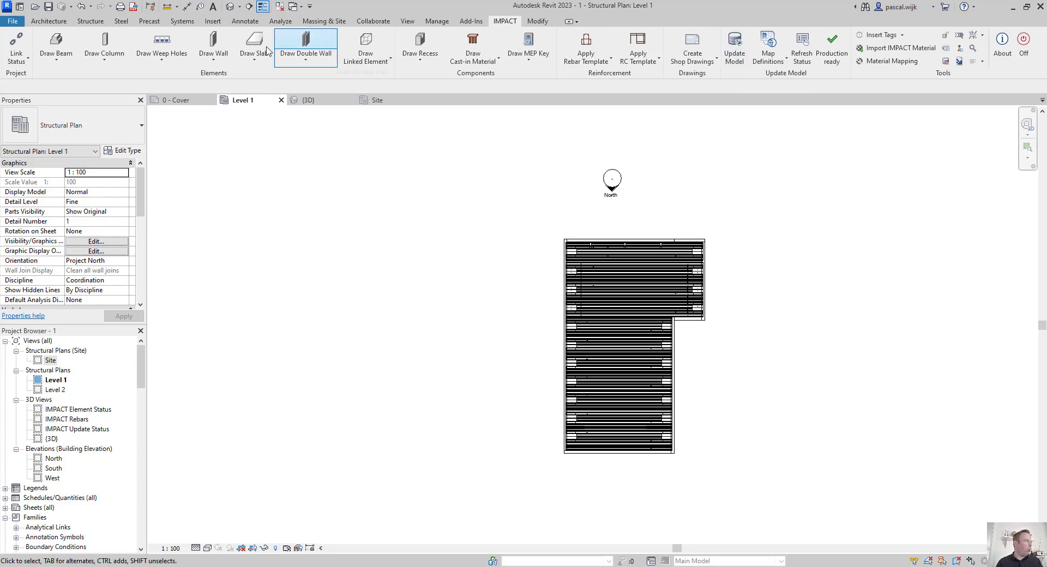
Step: Run Save Hollow Cores on all twelve KP220 slabs of the Level 1 floor and save every listed mark
left_click(175, 59)
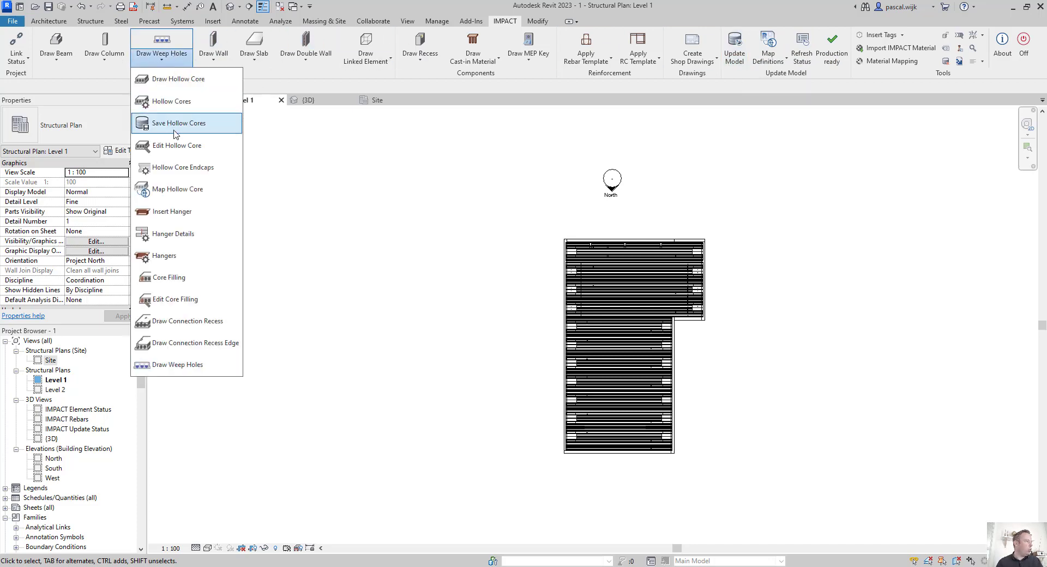
left_click(210, 130)
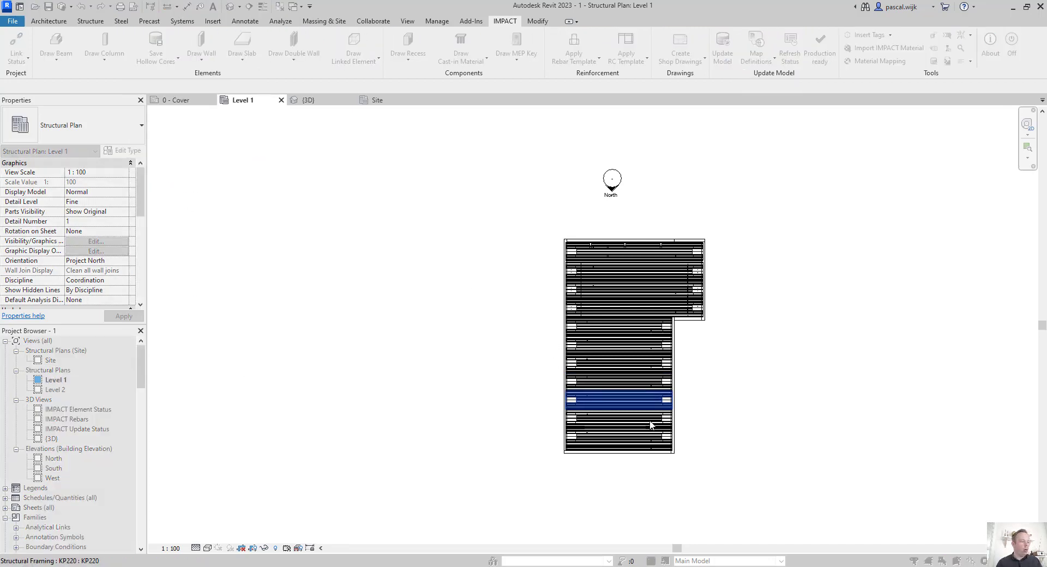
scroll(652, 428, "up", 3)
left_click(645, 452)
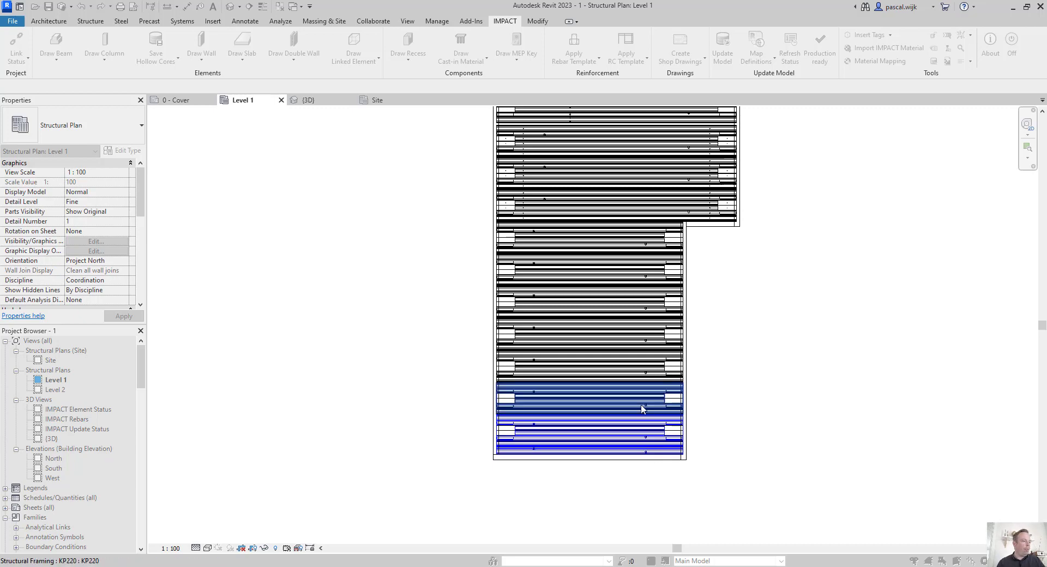
scroll(642, 404, "down", 3)
left_click(641, 405)
left_click(630, 377)
left_click(644, 357)
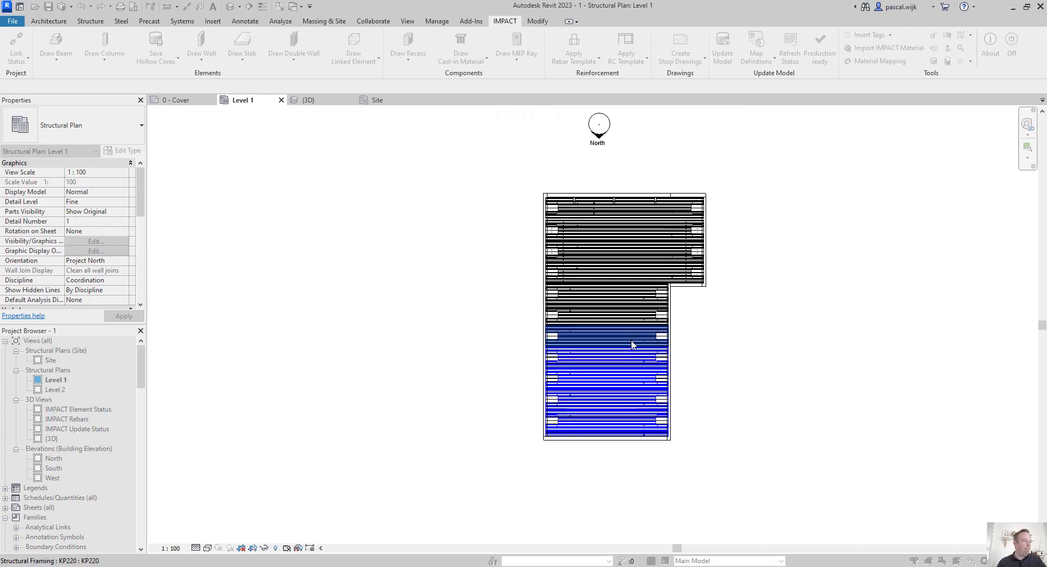
left_click(638, 336)
left_click(633, 315)
left_click(626, 286)
left_click(626, 273)
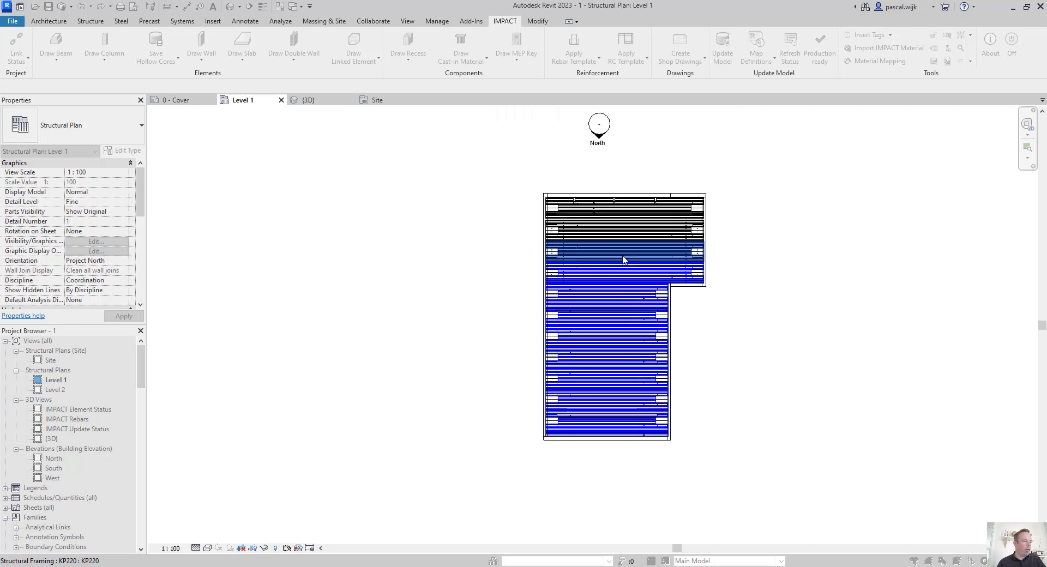
left_click(624, 254)
left_click(624, 235)
left_click(626, 214)
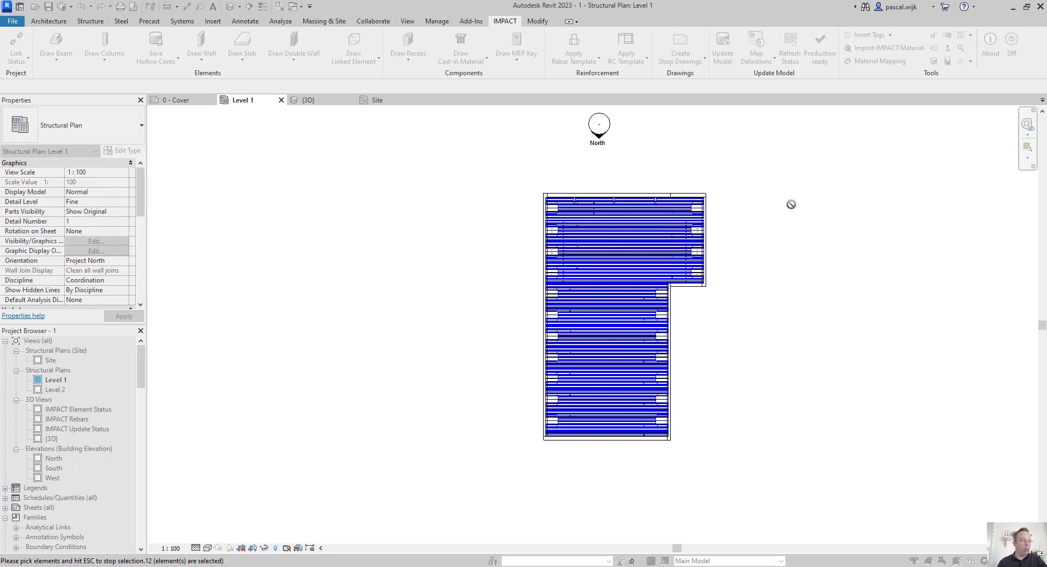
key("Escape")
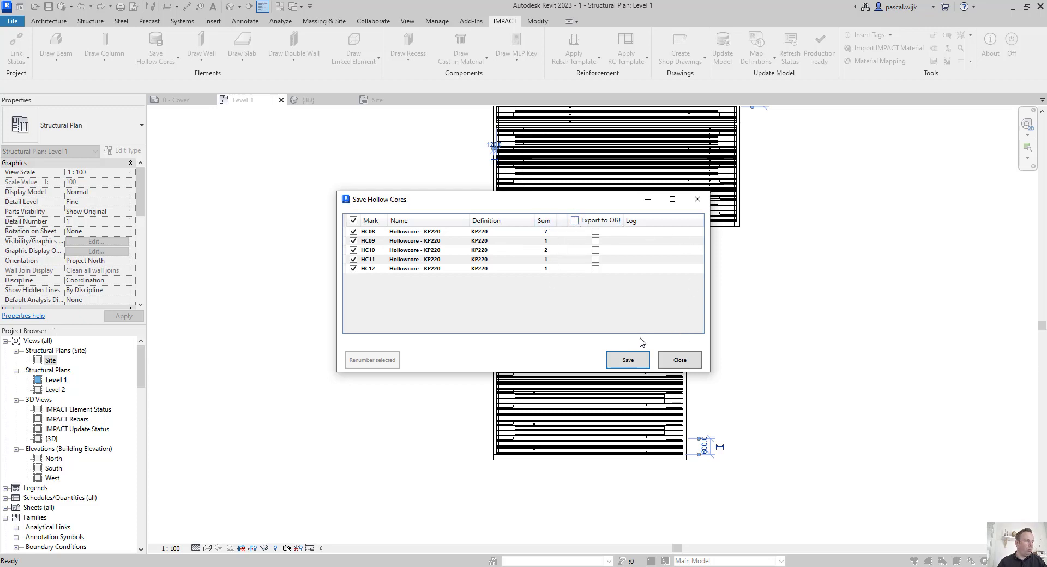
left_click(627, 361)
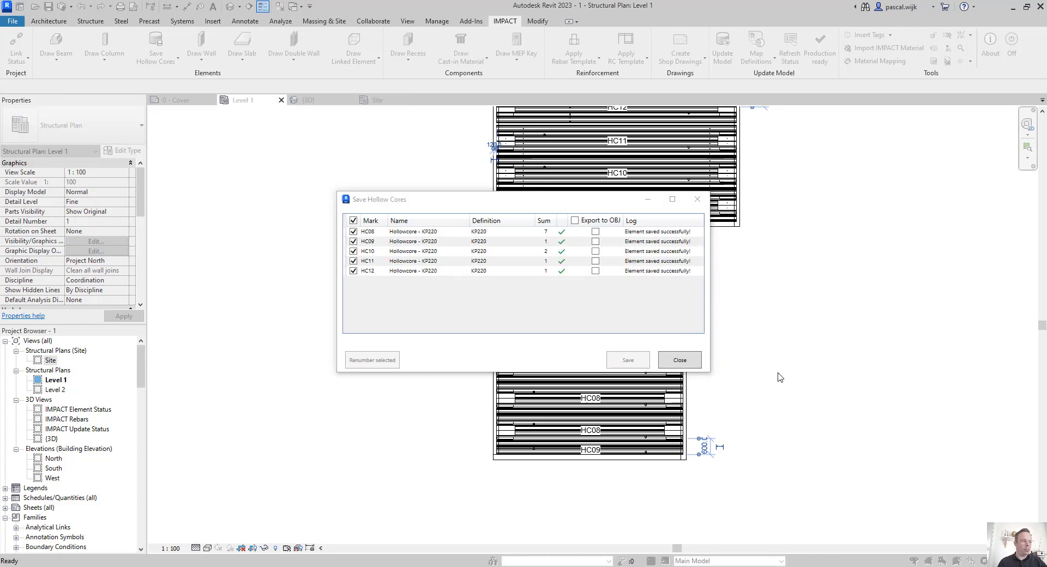
left_click(680, 361)
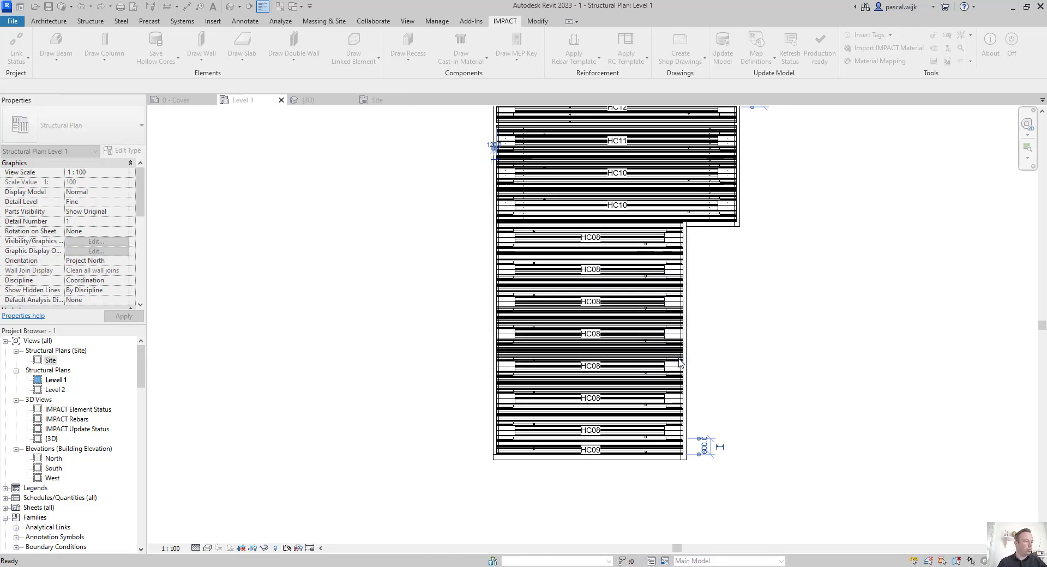
Step: Examine the saved slab assemblies inside the walls and the separate rectangular floor in the 3D view
scroll(733, 375, "down", 3)
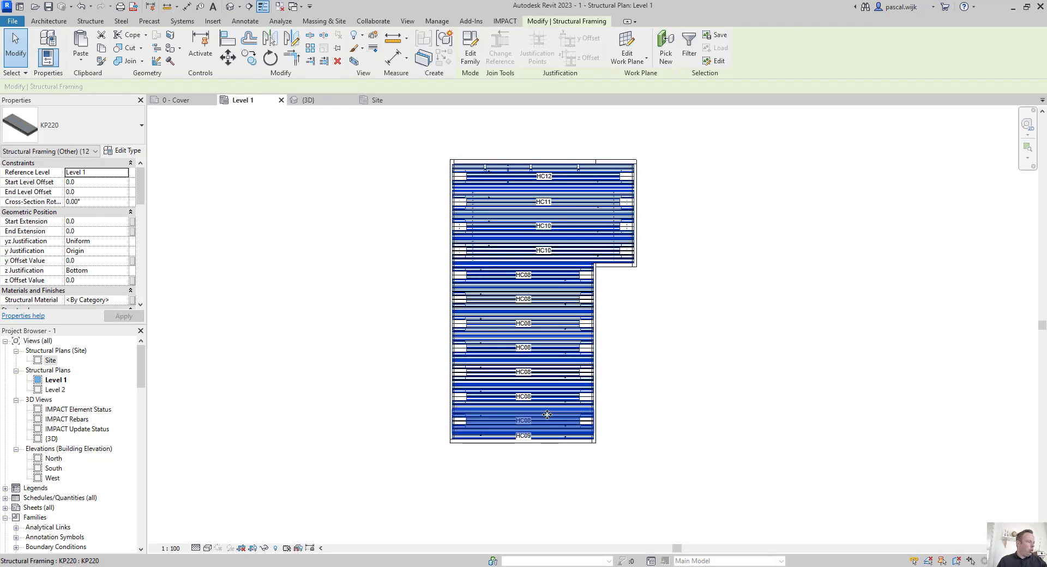
left_click(308, 100)
scroll(478, 259, "up", 2)
scroll(477, 258, "up", 6)
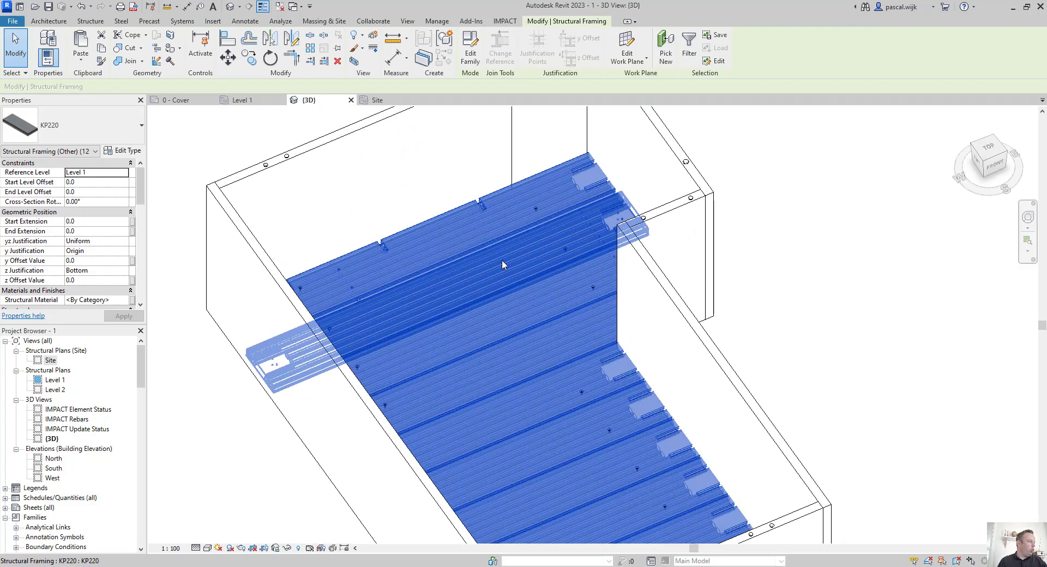
scroll(526, 270, "down", 7)
left_click(785, 304)
scroll(637, 340, "up", 3)
scroll(567, 350, "up", 1)
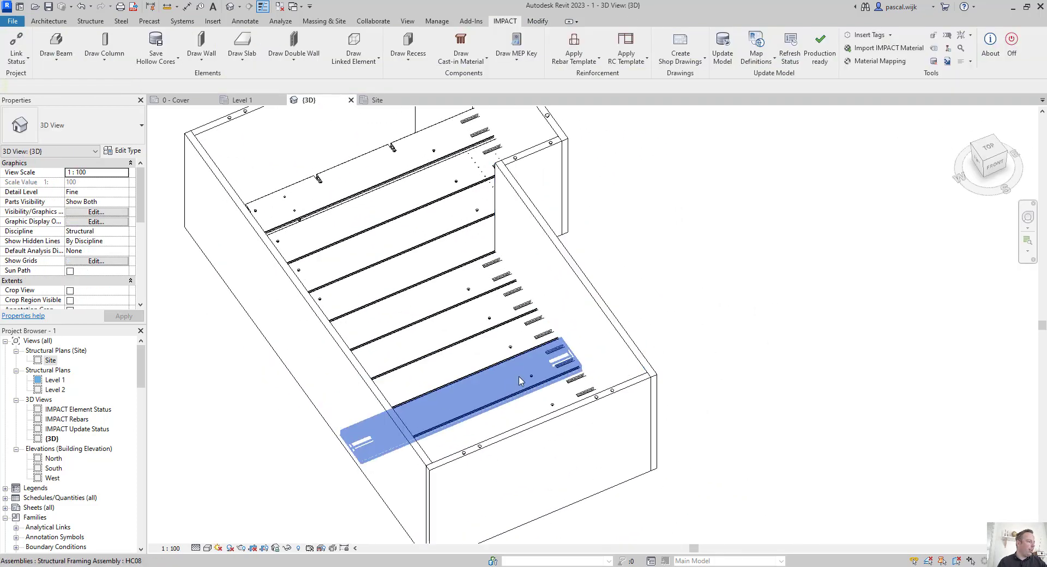
scroll(482, 335, "down", 5)
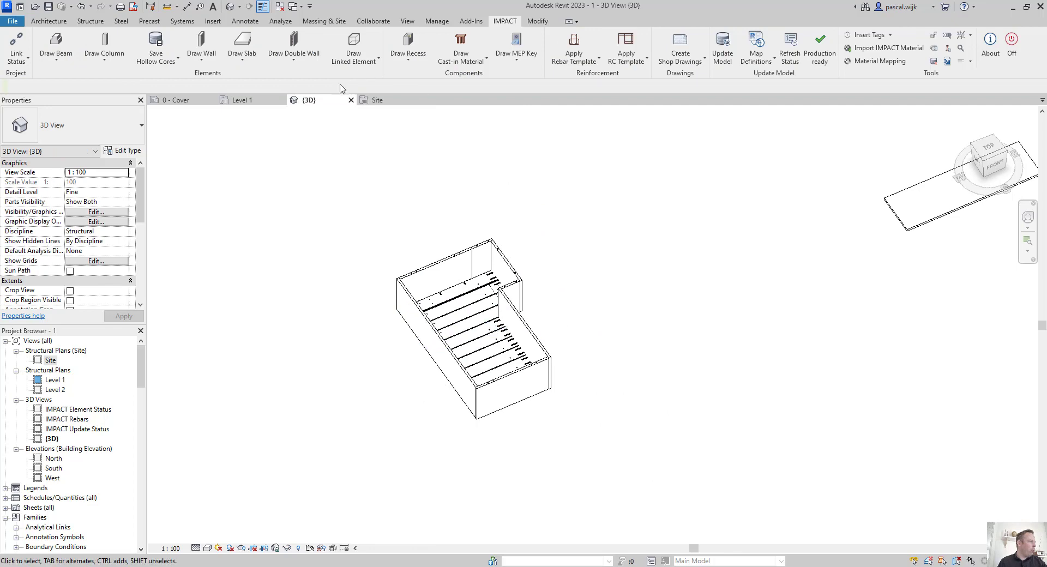
scroll(499, 178, "down", 2)
middle_click_drag(612, 168, 457, 229)
scroll(453, 219, "up", 3)
middle_click_drag(535, 268, 434, 230)
middle_click_drag(589, 328, 516, 235)
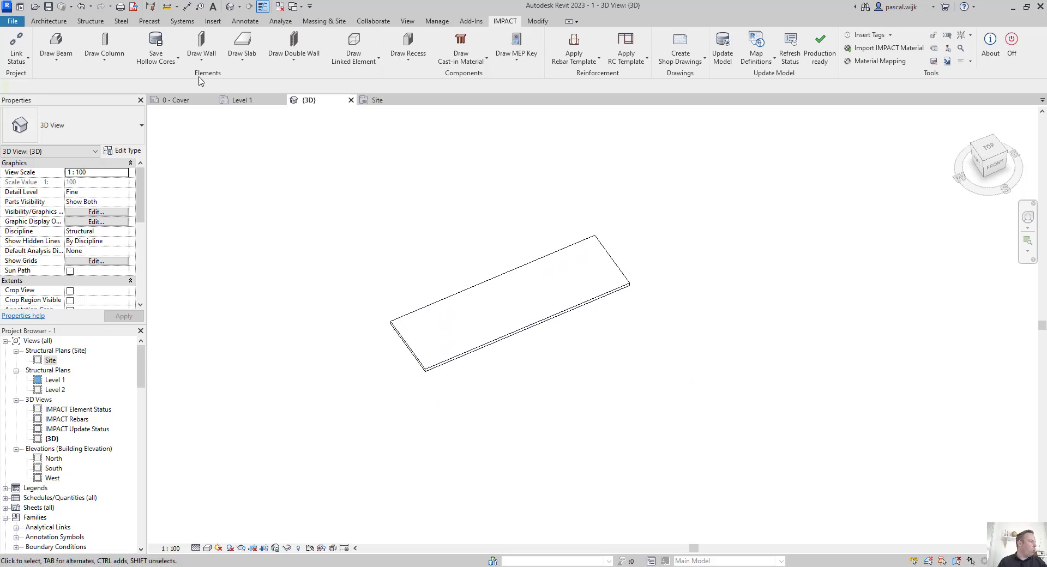
Step: Start Draw Hollow Core with the KP220 family in the Level 1 plan and pick the separate rectangular floor as boundary
left_click(240, 100)
scroll(662, 239, "down", 3)
scroll(823, 255, "up", 8)
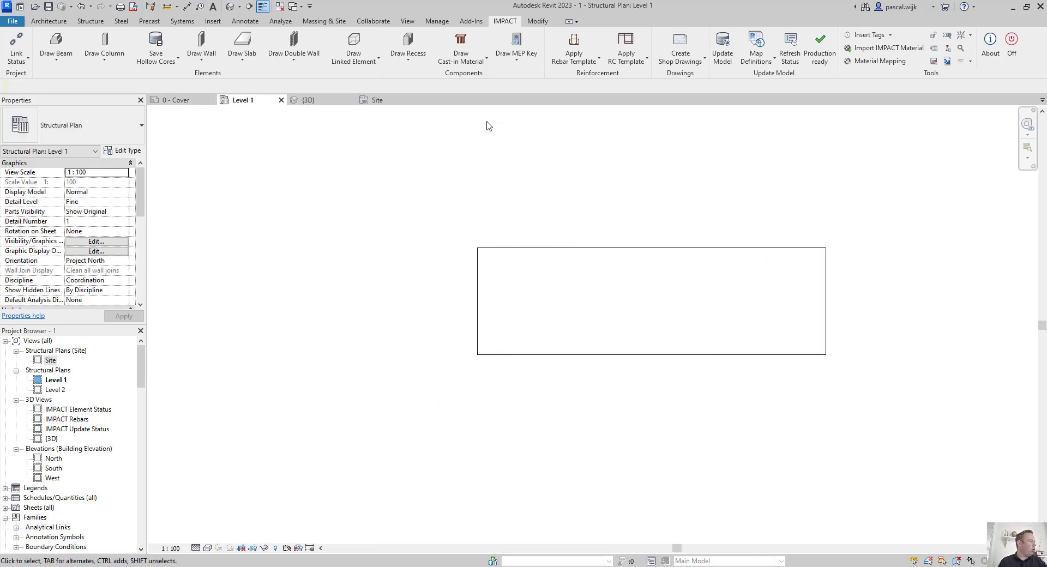
left_click(161, 64)
left_click(174, 79)
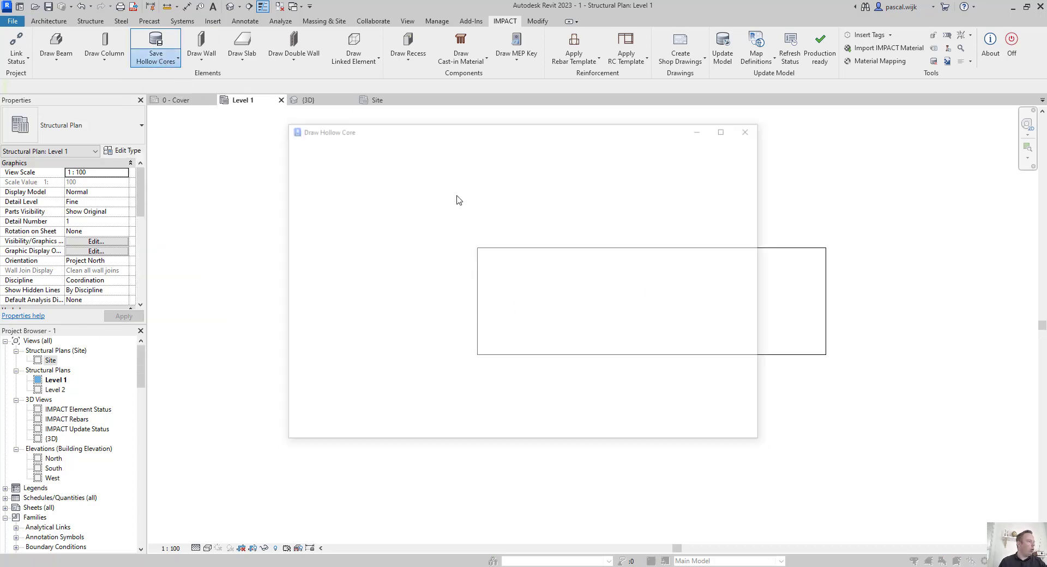
left_click(421, 285)
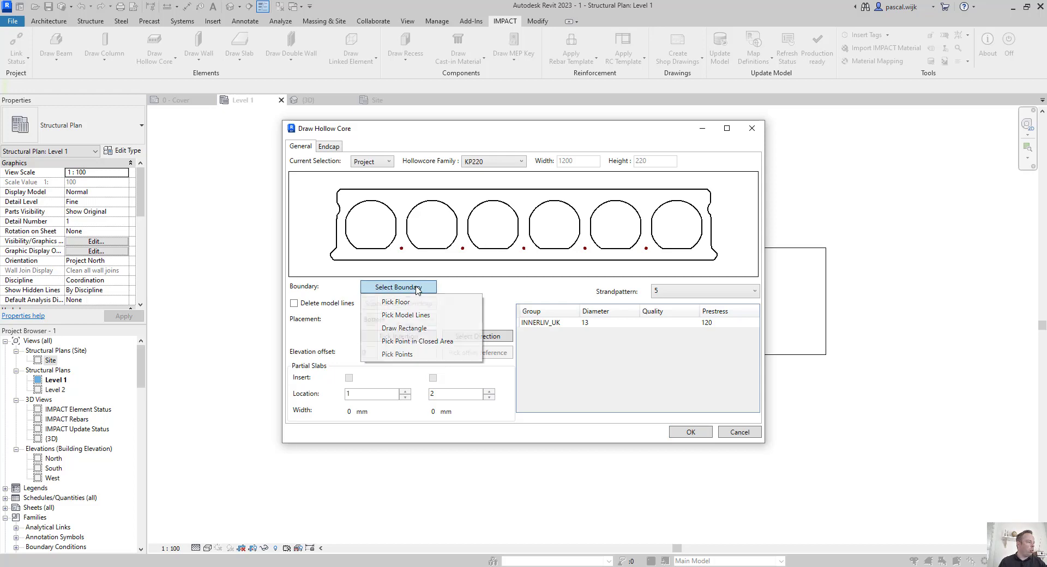
left_click(390, 303)
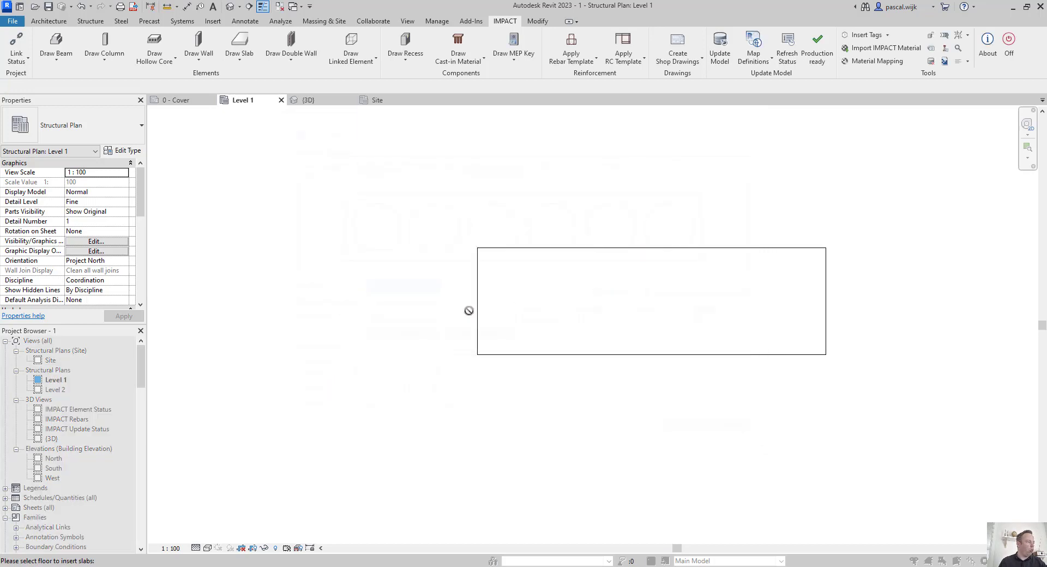
left_click(601, 325)
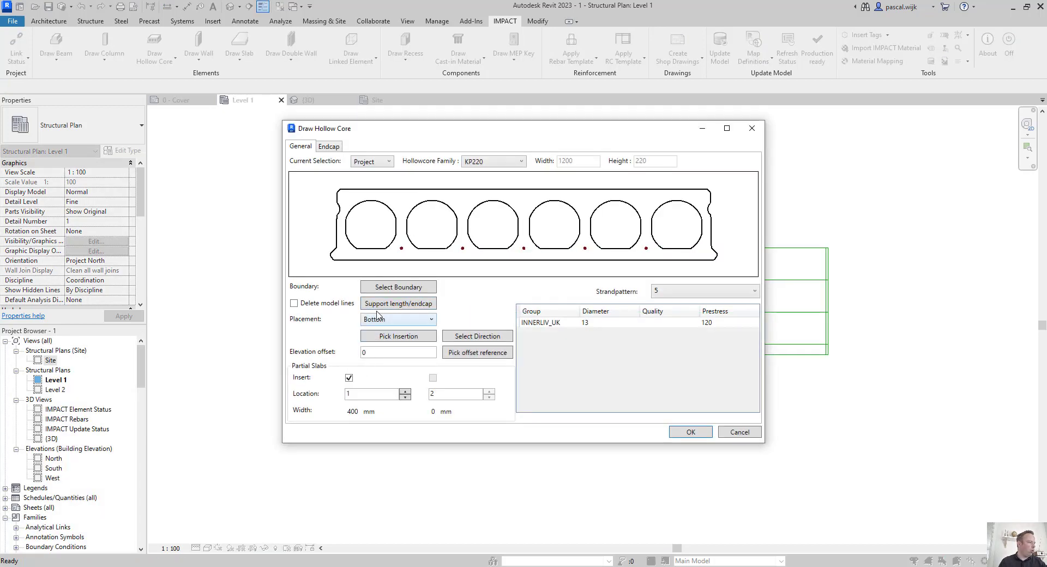
Step: Set the slab insertion at the floor's northwest corner with the direction along its western edge, and create the slabs
left_click(415, 337)
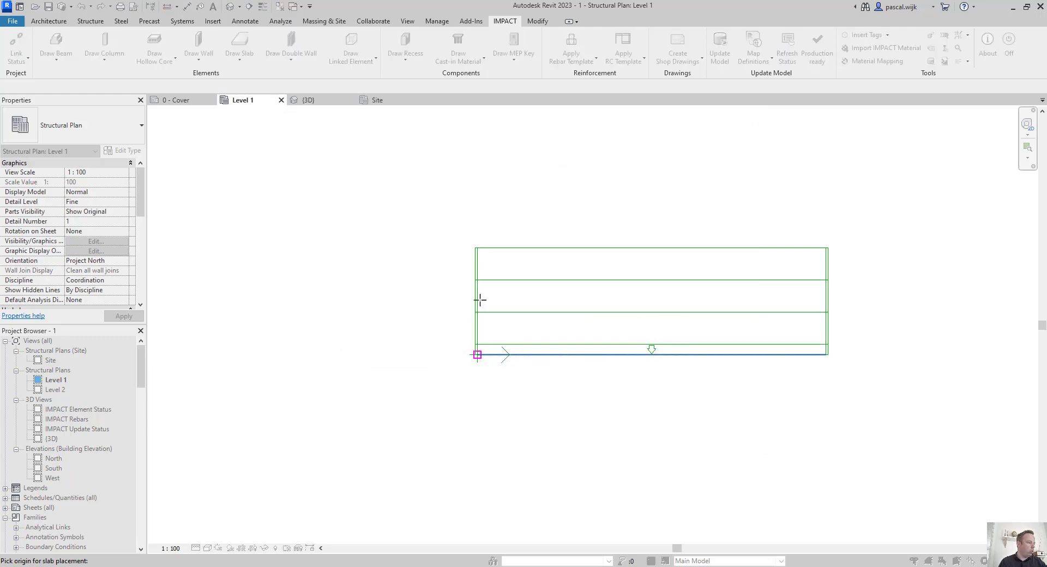
left_click(478, 249)
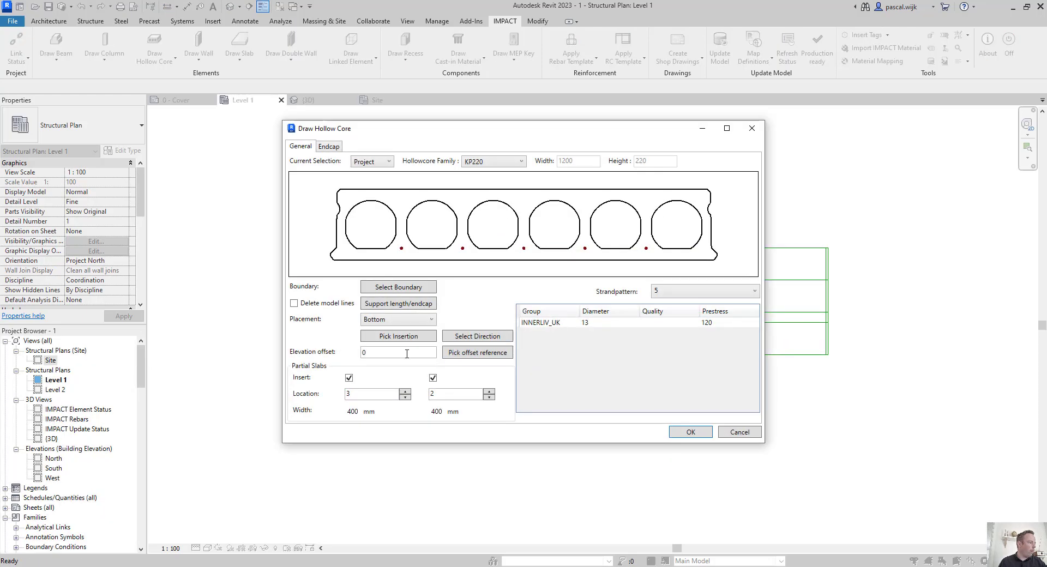
left_click(483, 337)
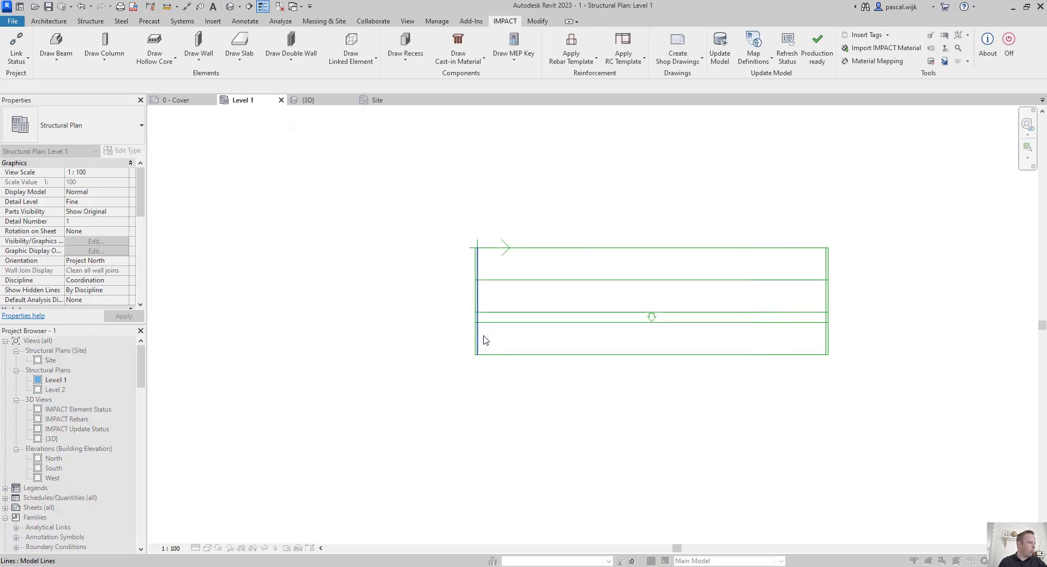
left_click(475, 260)
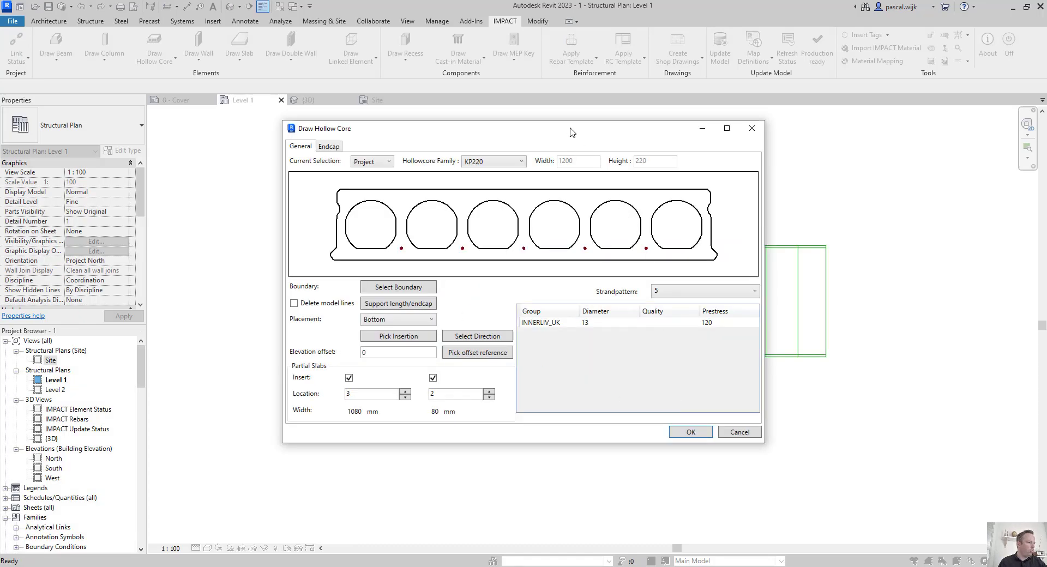
left_click_drag(574, 130, 289, 140)
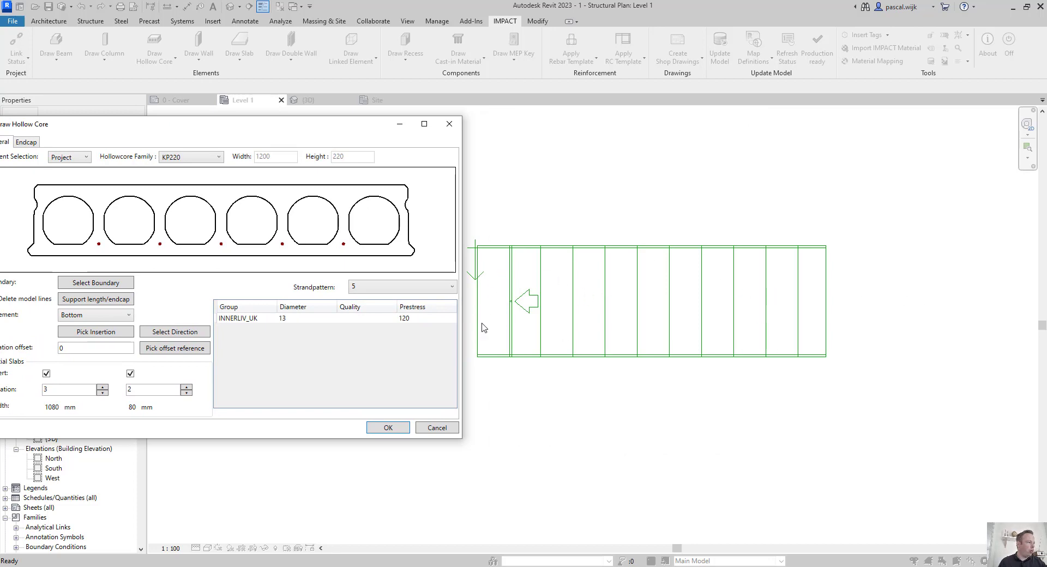
left_click(388, 428)
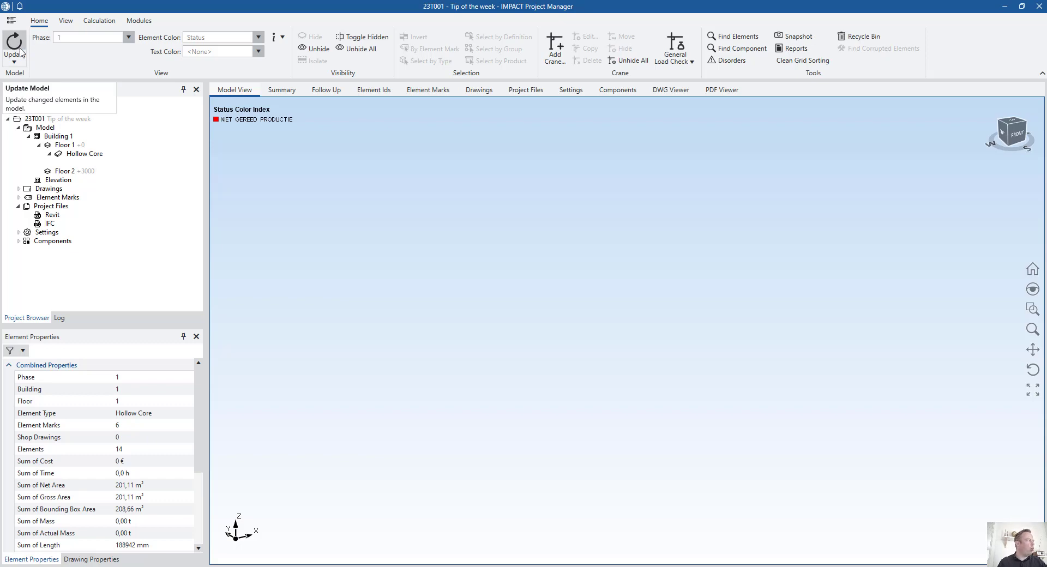
Step: Update the model in IMPACT Project Manager and examine the saved slabs with their edge recesses, core recesses and weep holes
left_click(20, 49)
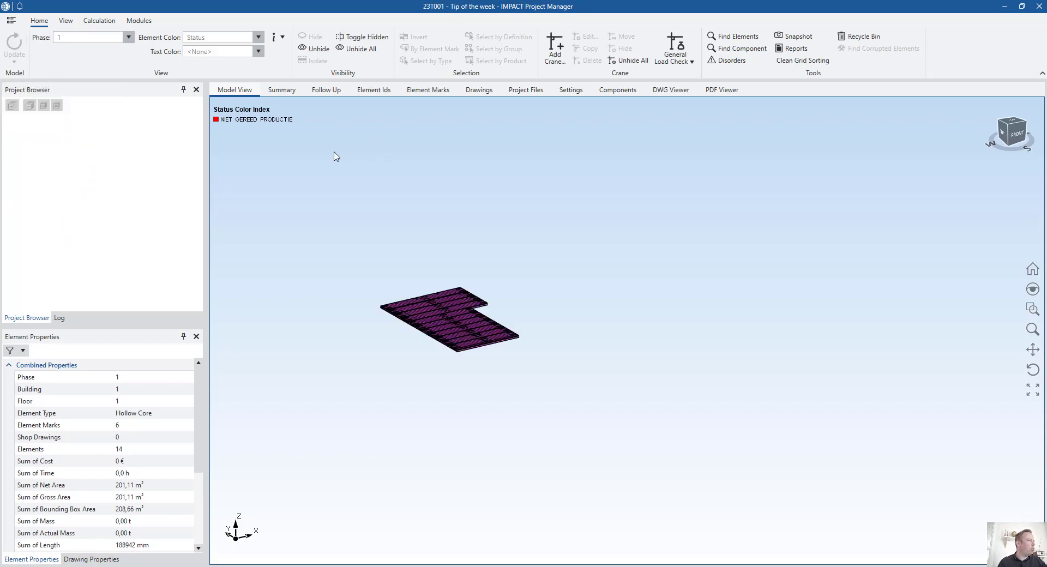
scroll(453, 364, "up", 6)
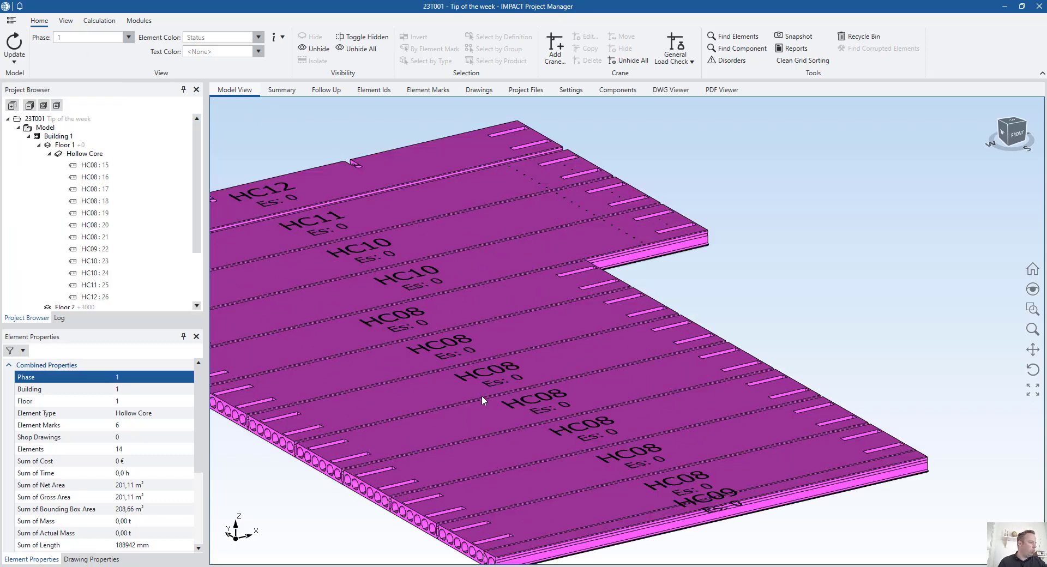
scroll(641, 540, "up", 2)
scroll(607, 507, "down", 2)
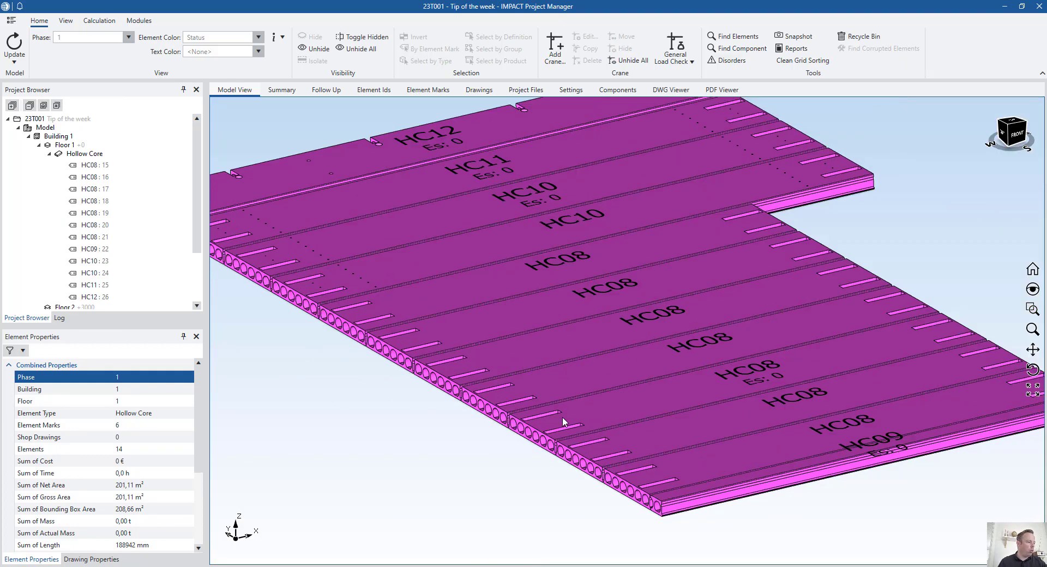
middle_click_drag(561, 418, 604, 436)
middle_click_drag(515, 375, 597, 414)
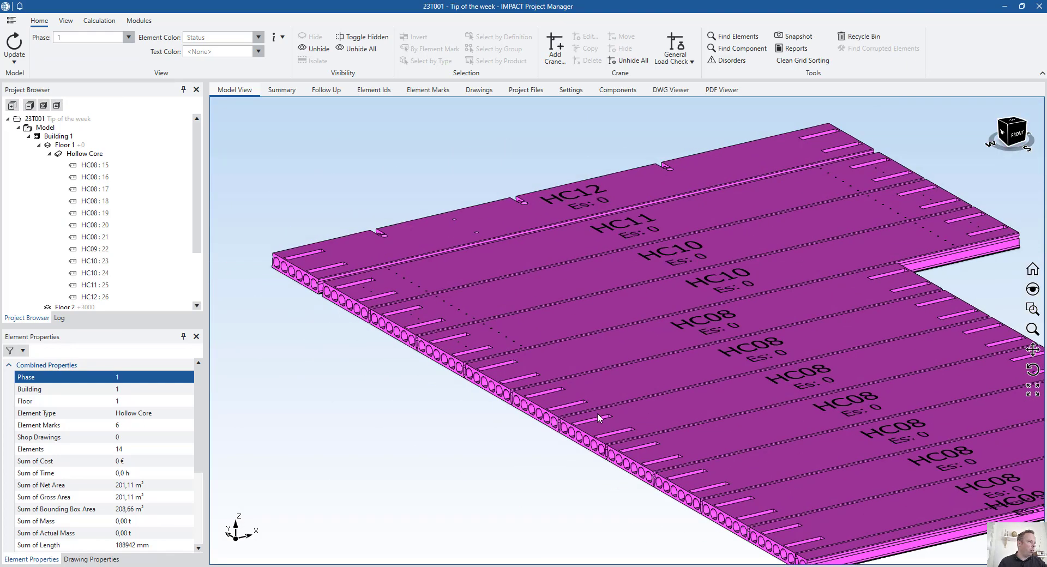
scroll(532, 413, "up", 8)
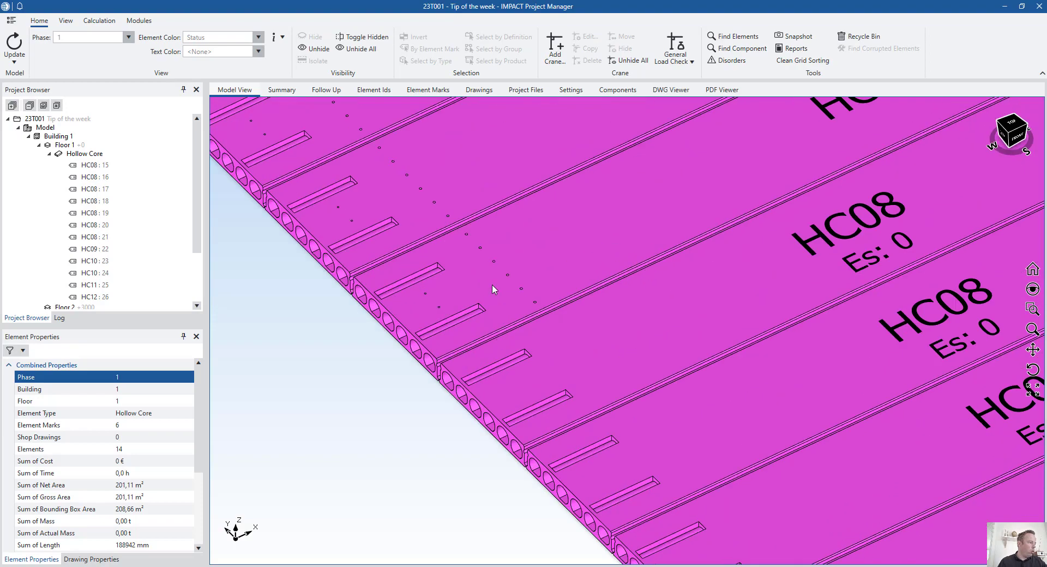
middle_click_drag(416, 382, 436, 392)
scroll(437, 391, "down", 5)
middle_click_drag(499, 415, 653, 351)
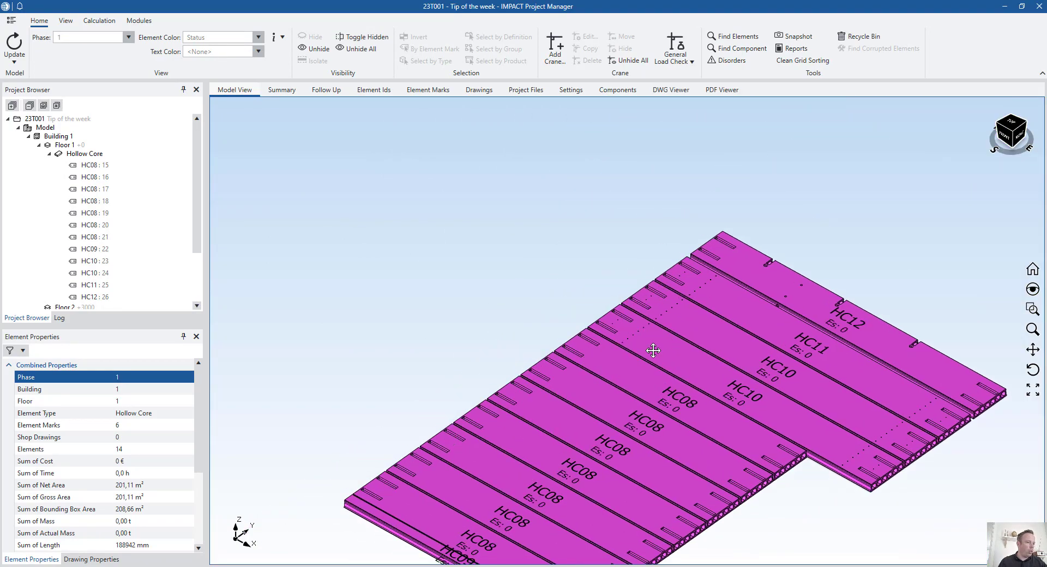